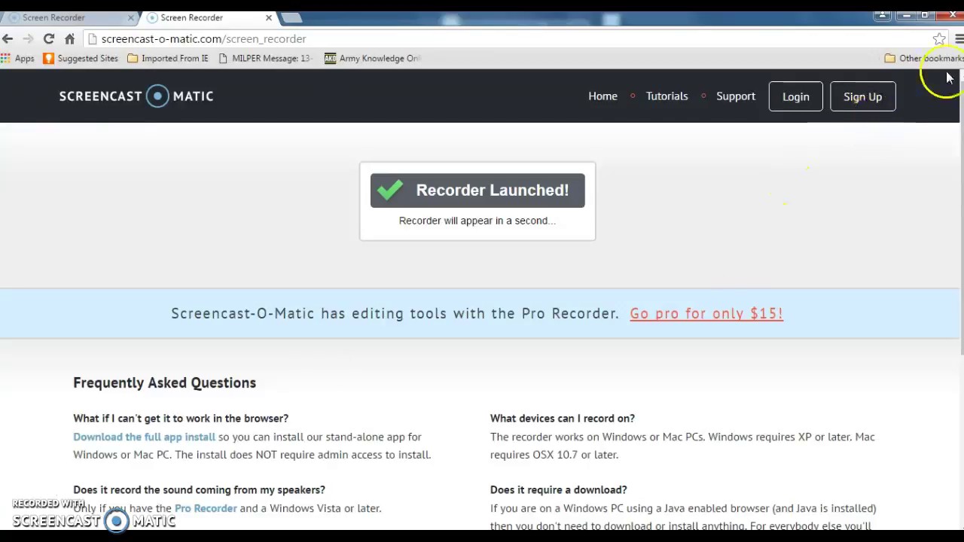
Minimize the browser and open fl1_1.fla from the Chapter 1 data folder in Explorer.
left_click(908, 20)
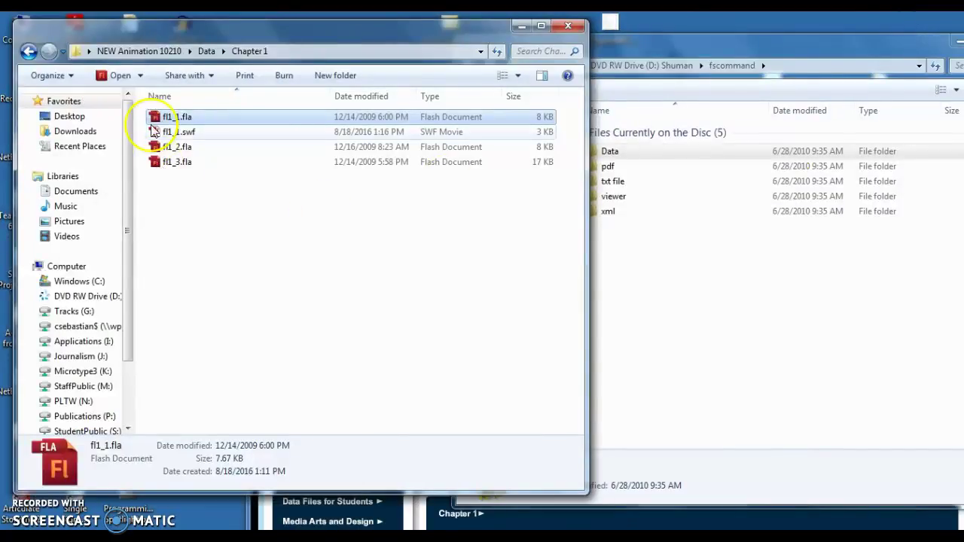
left_click_drag(249, 31, 298, 63)
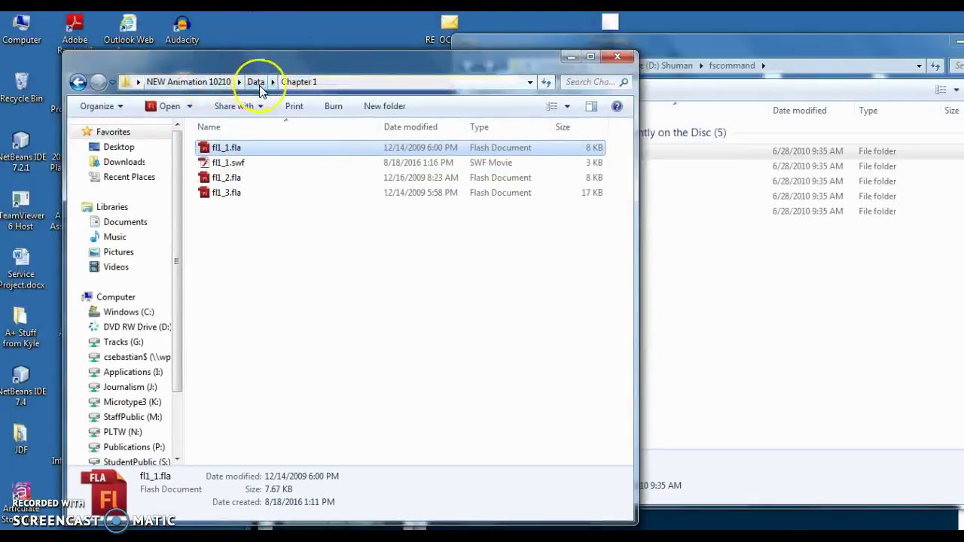
left_click(251, 147)
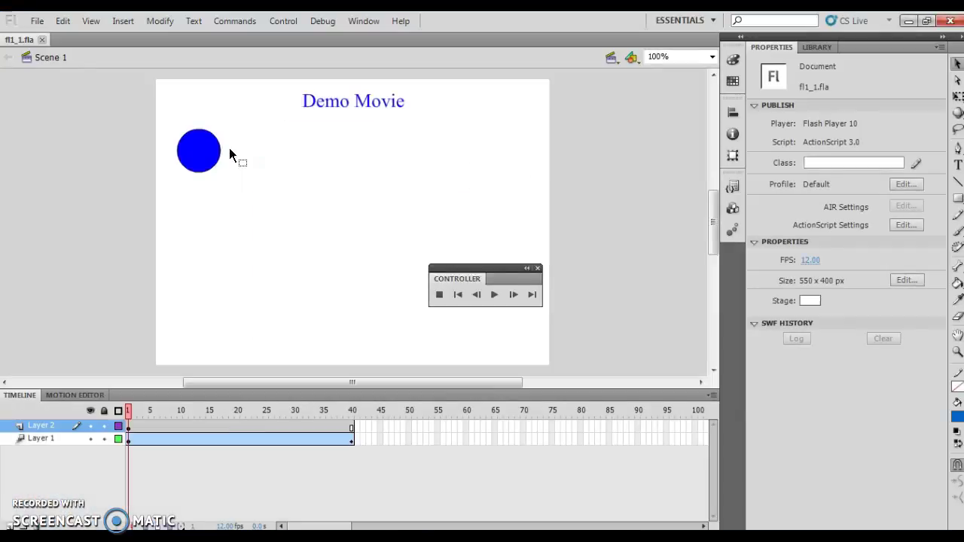
Close the floating Controller panel and play the blue circle animation with Control > Play.
left_click(537, 268)
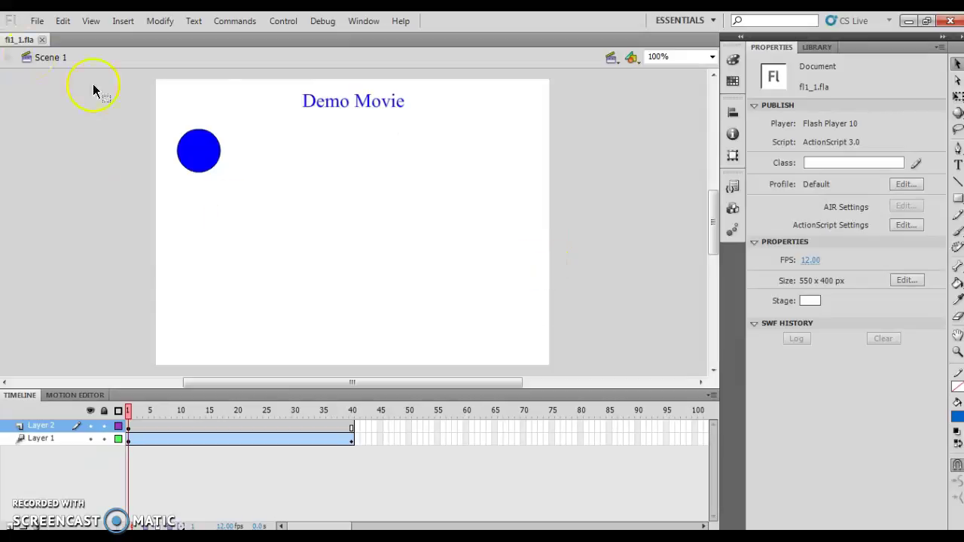
left_click(257, 200)
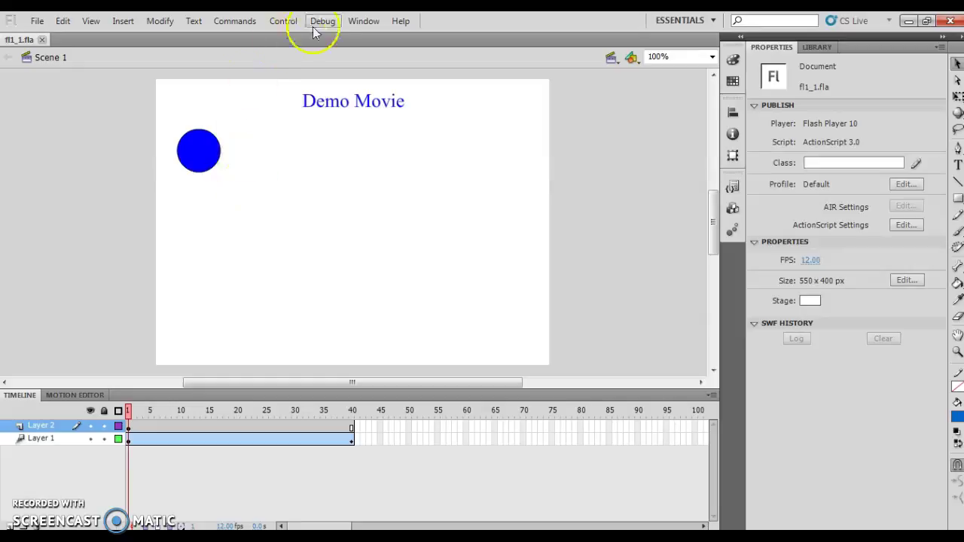
left_click(283, 21)
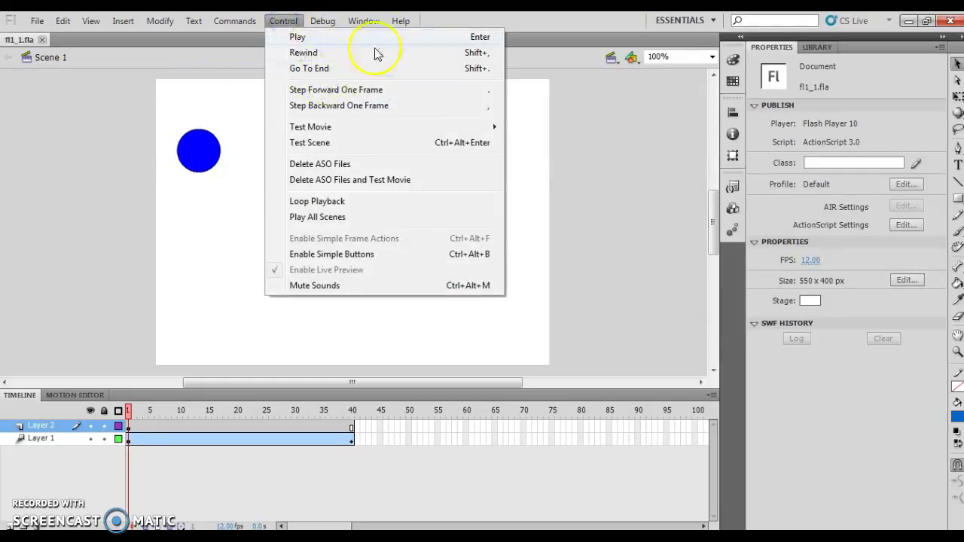
left_click(340, 37)
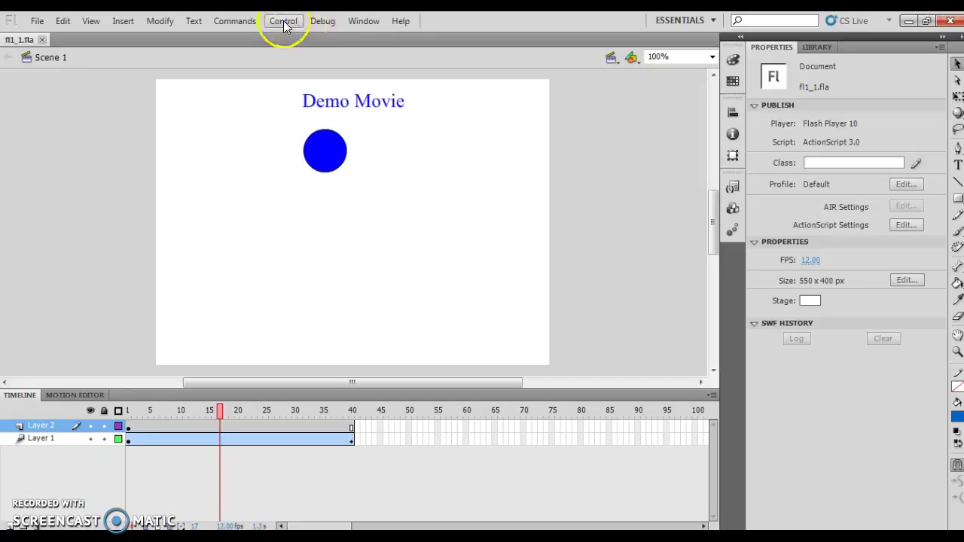
Reopen the Controller panel from Window > Toolbars and place it beside the stage.
left_click(366, 21)
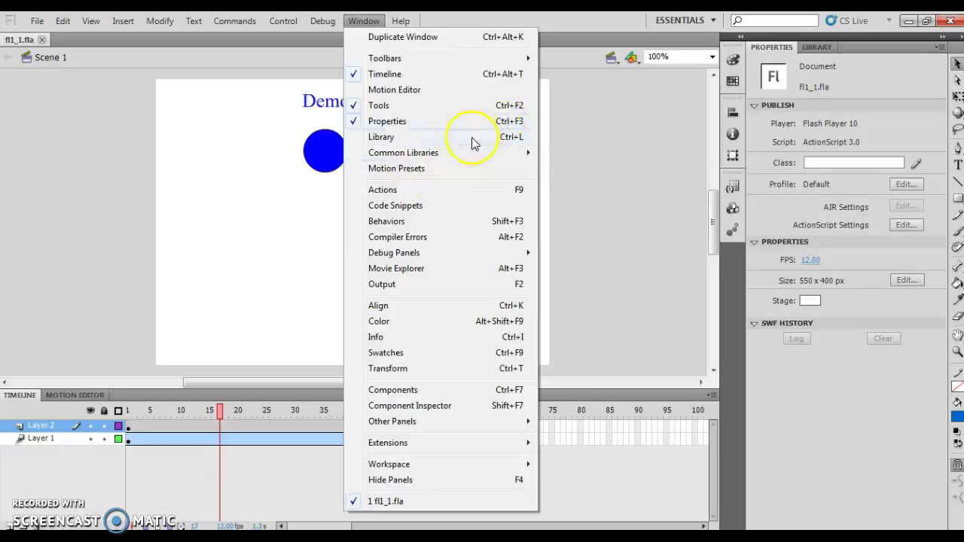
mouse_move(444, 58)
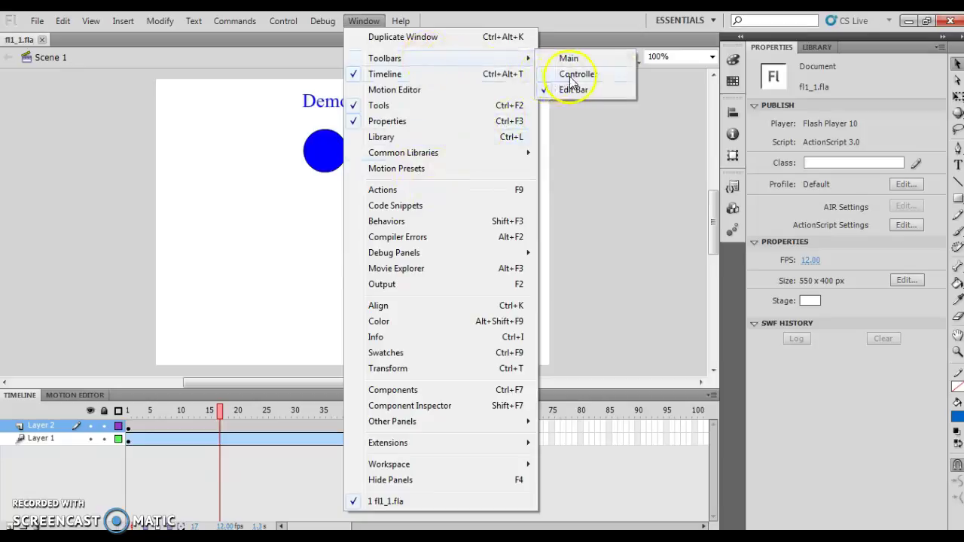
left_click(577, 73)
mouse_move(473, 271)
left_mouse_down()
mouse_move(566, 172)
mouse_move(584, 136)
left_mouse_up()
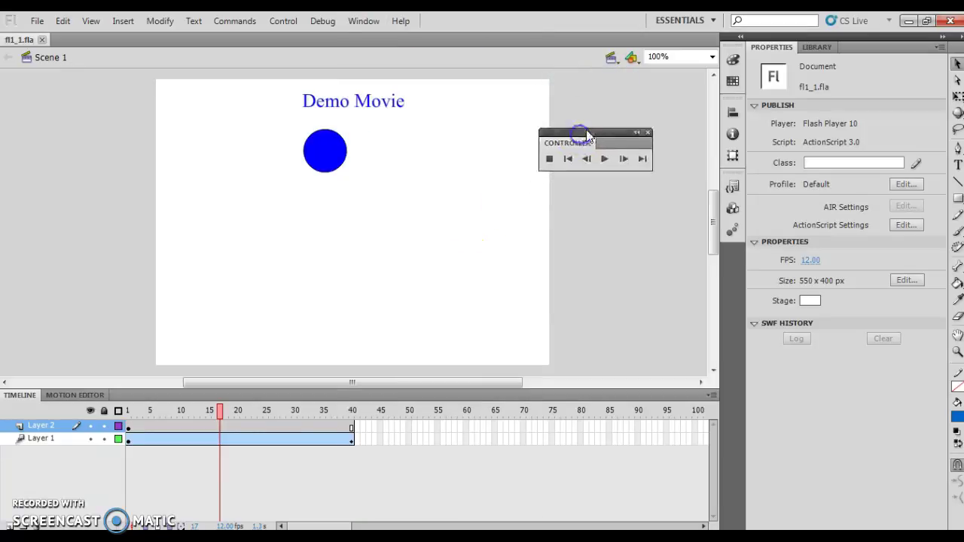
Preview the animation with the Controller's Play, Step Back, Rewind and Go to End buttons.
left_click(604, 158)
left_click(585, 159)
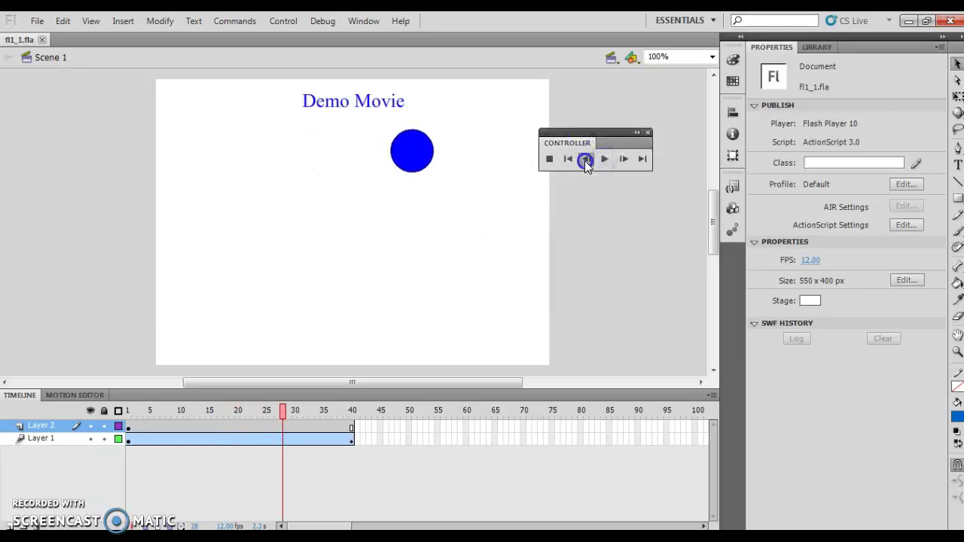
left_click(585, 160)
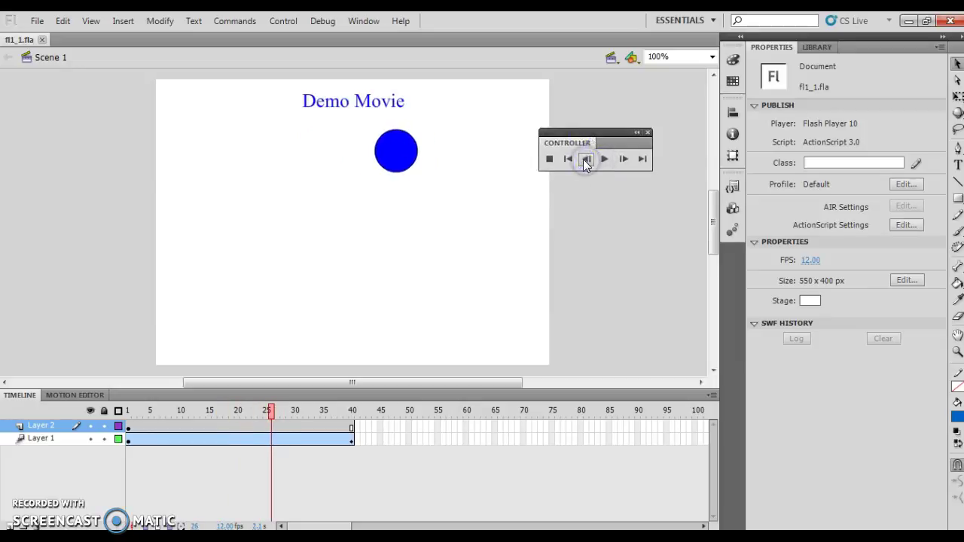
left_click(566, 160)
left_click(603, 159)
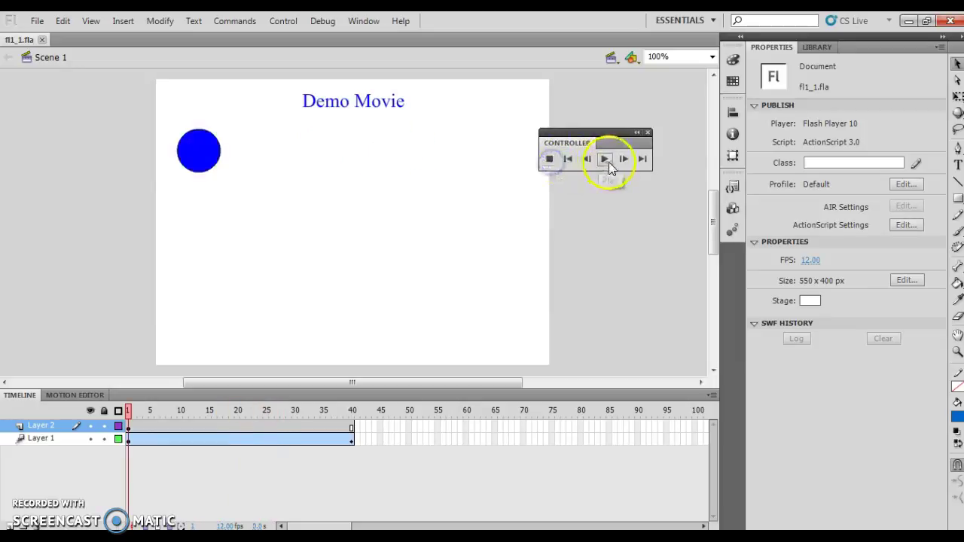
left_click(644, 159)
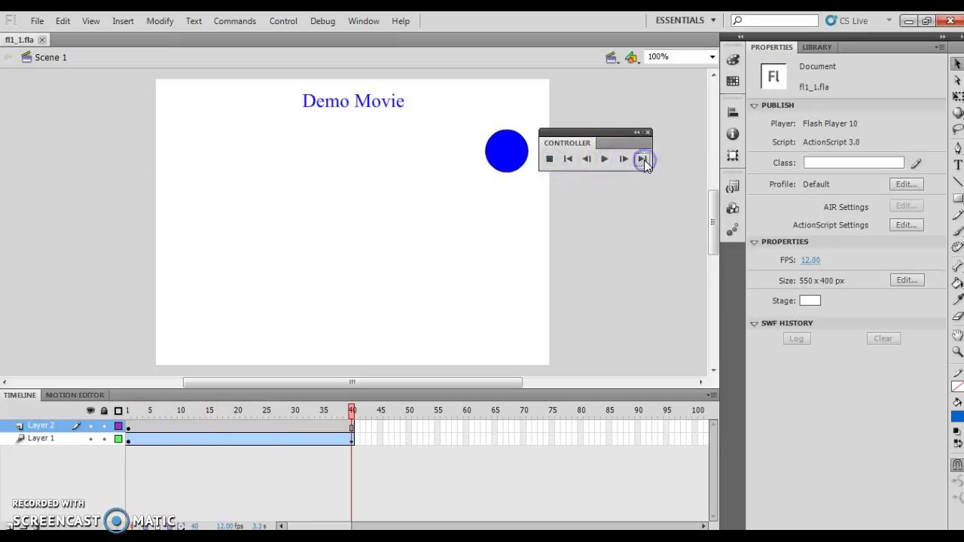
left_click(607, 160)
Scrub the playhead, then jump to timeline frames 15, 20 and 25.
left_click(351, 411)
mouse_move(352, 414)
left_mouse_down()
mouse_move(328, 433)
mouse_move(150, 427)
mouse_move(293, 428)
mouse_move(180, 426)
left_mouse_up()
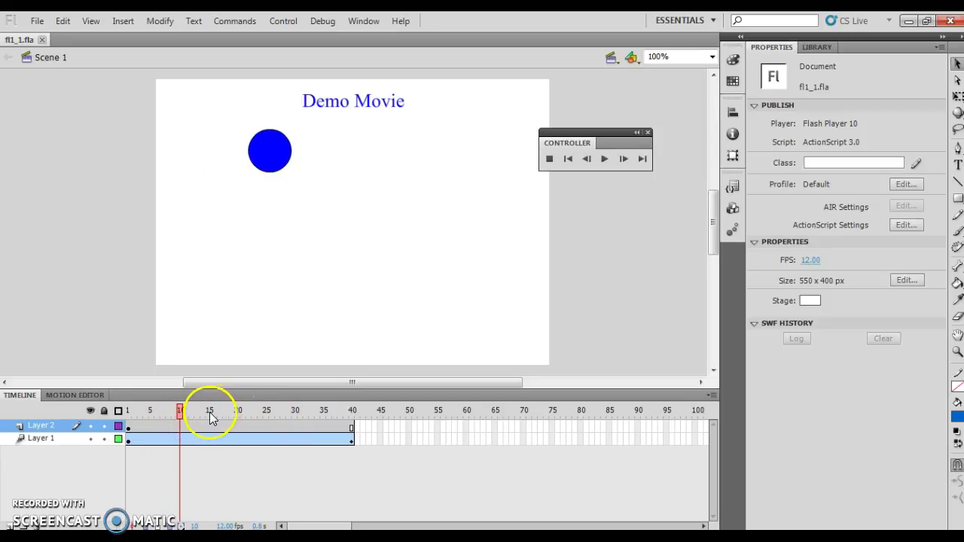
left_click(210, 414)
left_click(241, 414)
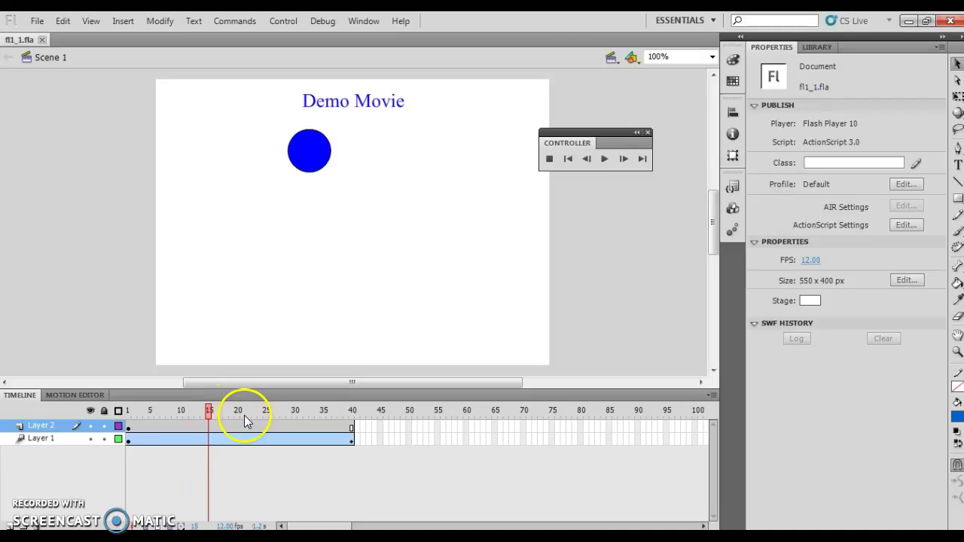
left_click(266, 414)
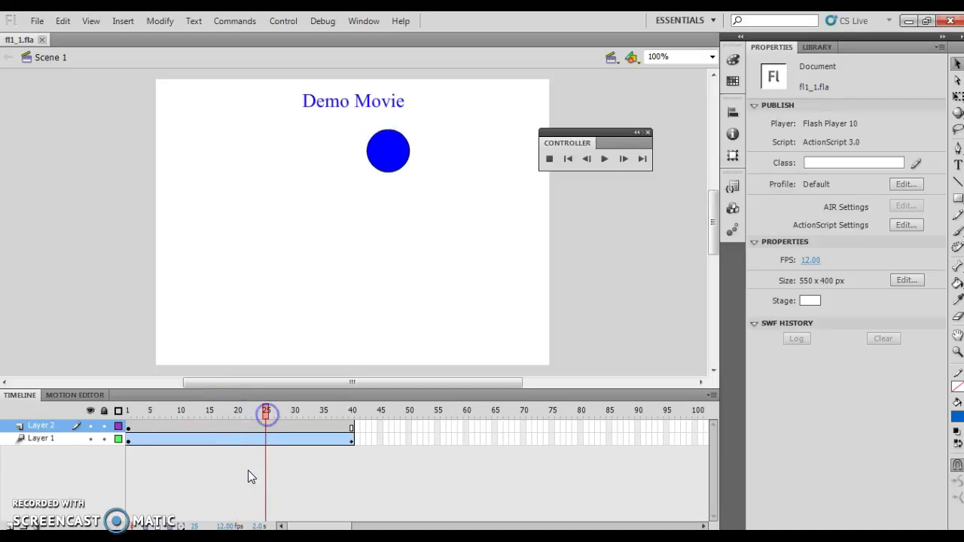
Step frames forward and back with the period and comma keys, ending at frame 27.
key("period")
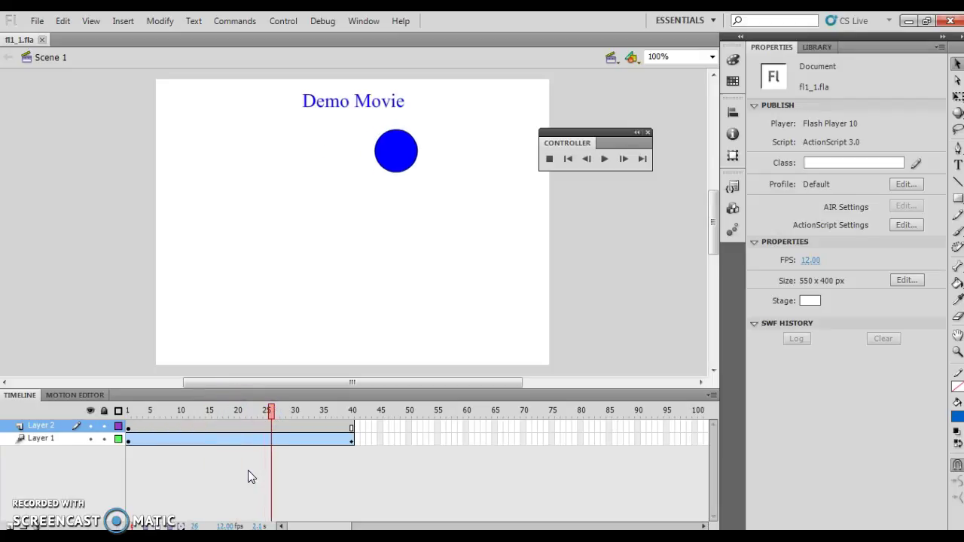
key("period")
key("period")
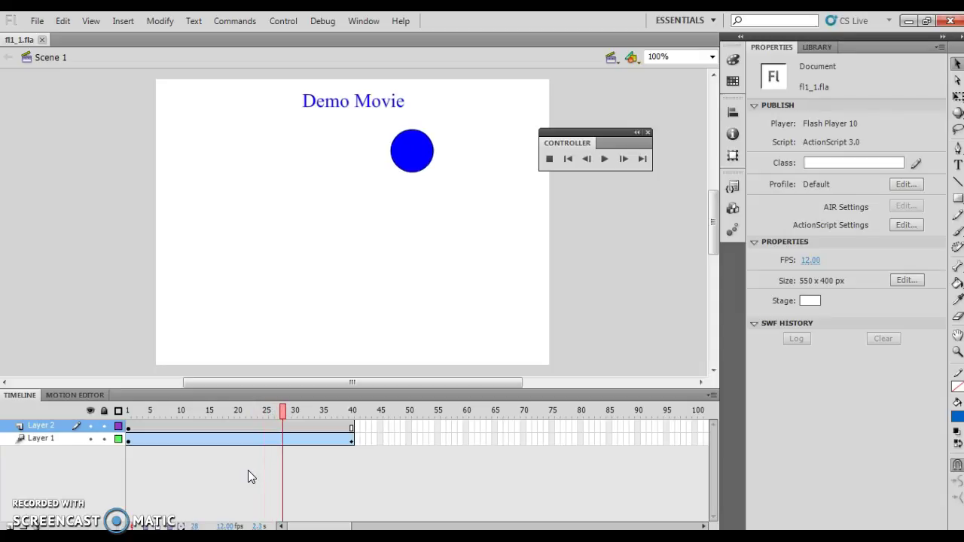
key("period")
key("period")
key("period")
key("comma")
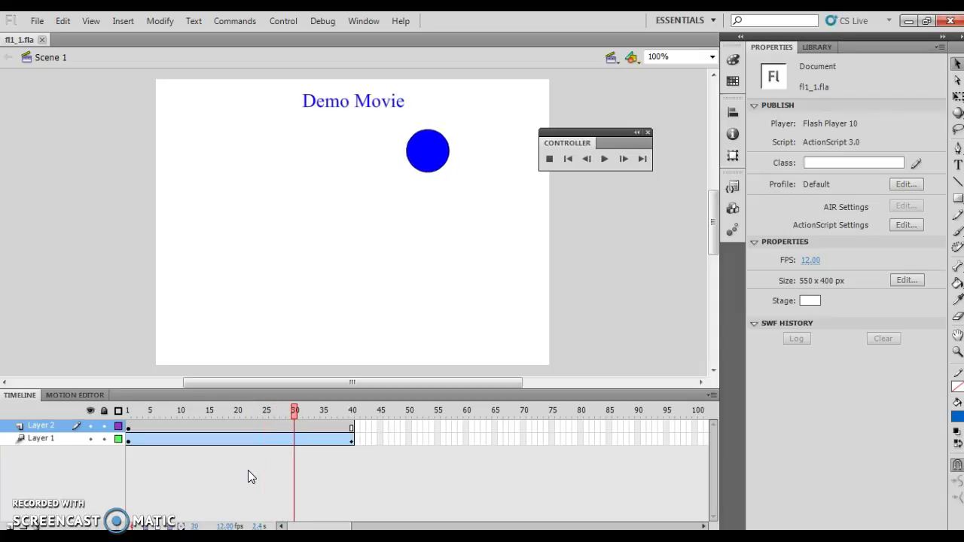
key("comma")
key("comma")
key("comma")
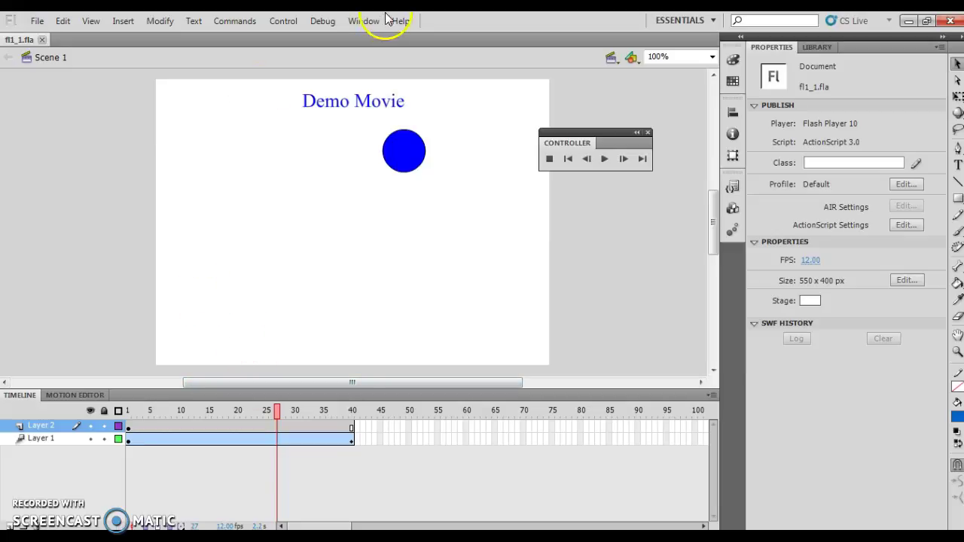
Test the movie as fl1_1.swf in a player window, then close it.
left_click(282, 22)
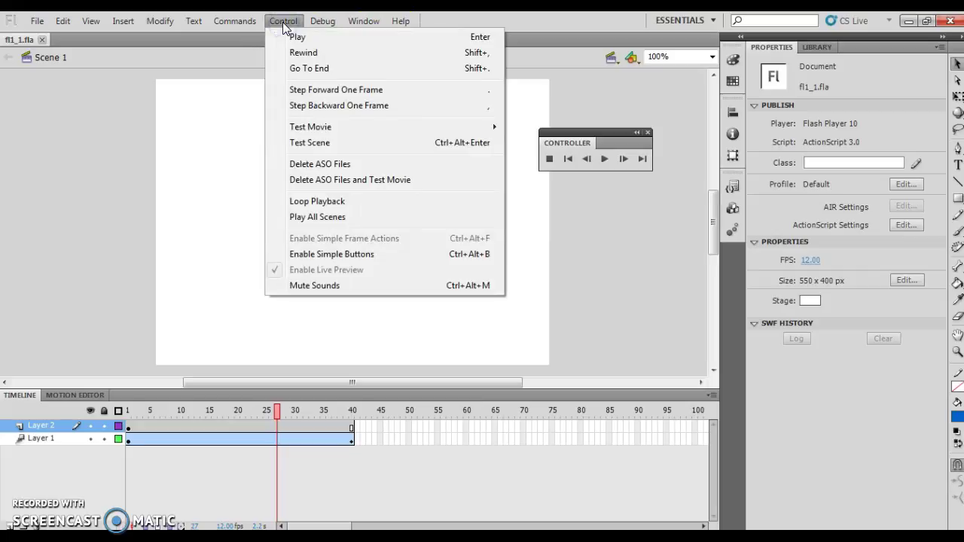
mouse_move(310, 126)
left_click(530, 130)
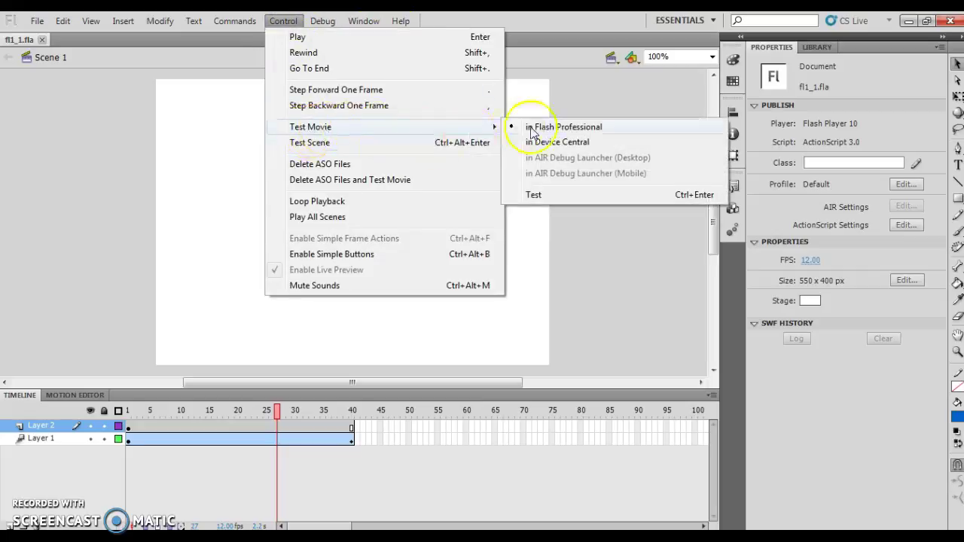
left_click(572, 126)
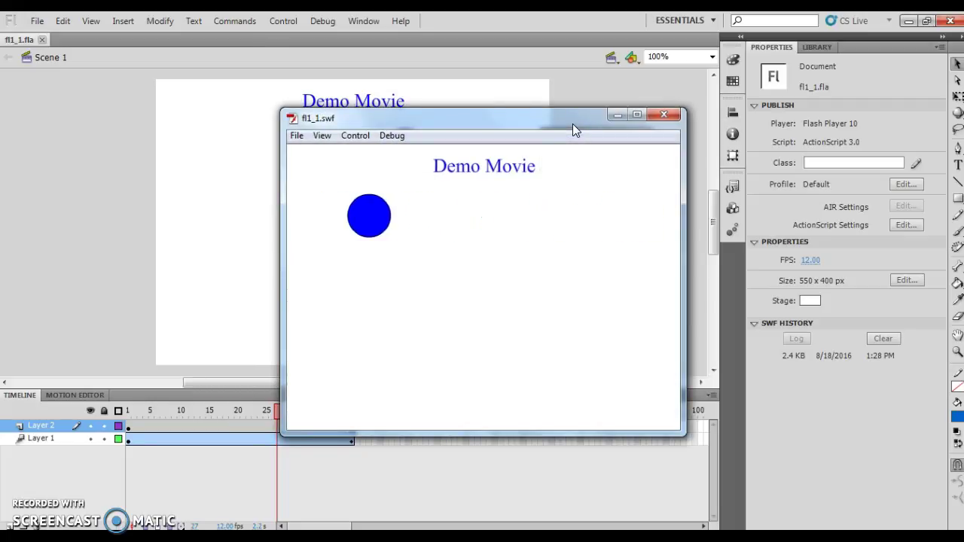
left_click(670, 119)
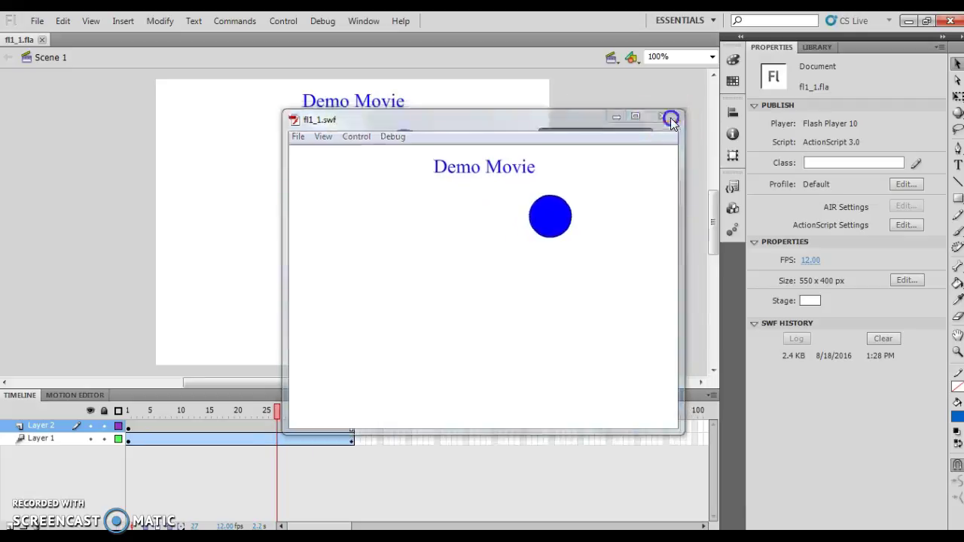
key("F9")
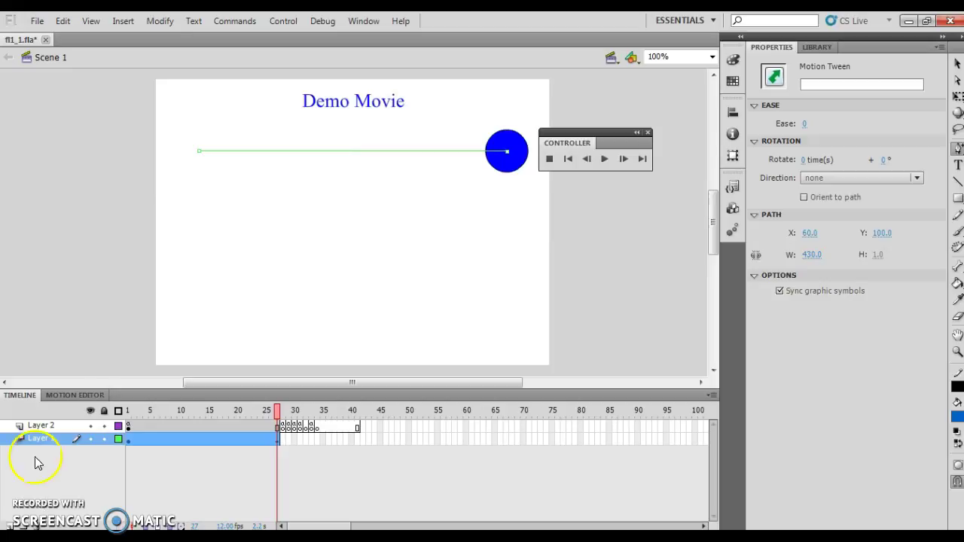
Set the stage height to 160 px in Document Settings.
left_click(158, 21)
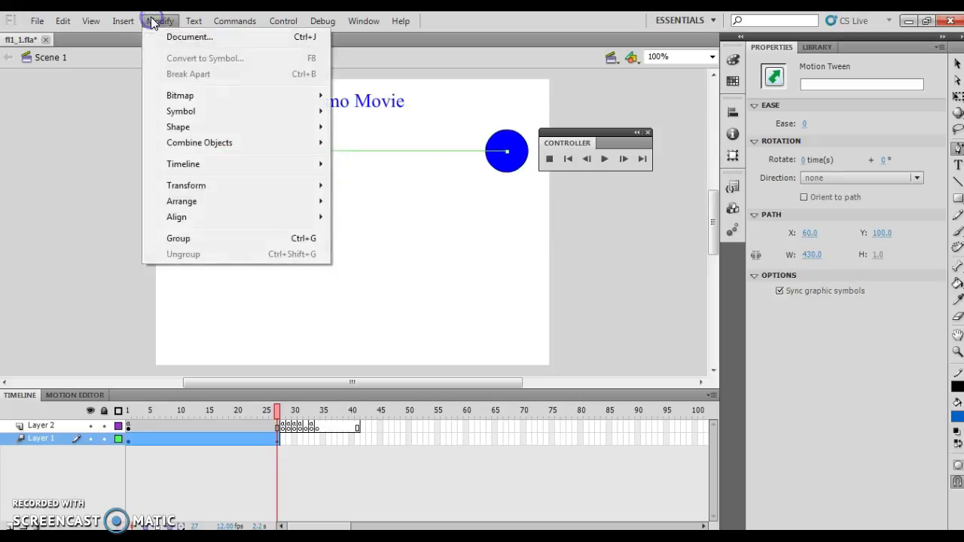
left_click(167, 35)
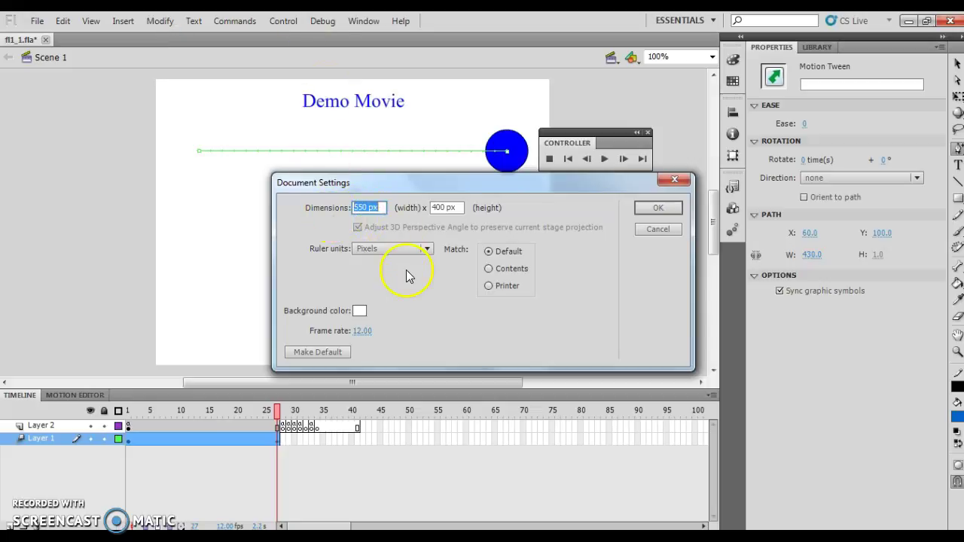
double_click(442, 207)
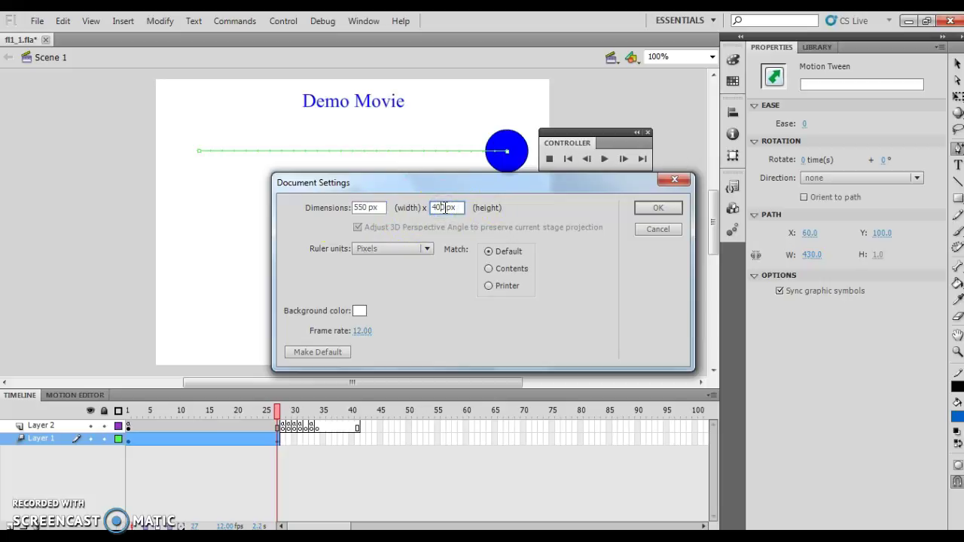
double_click(444, 207)
type("300")
double_click(434, 207)
type("160")
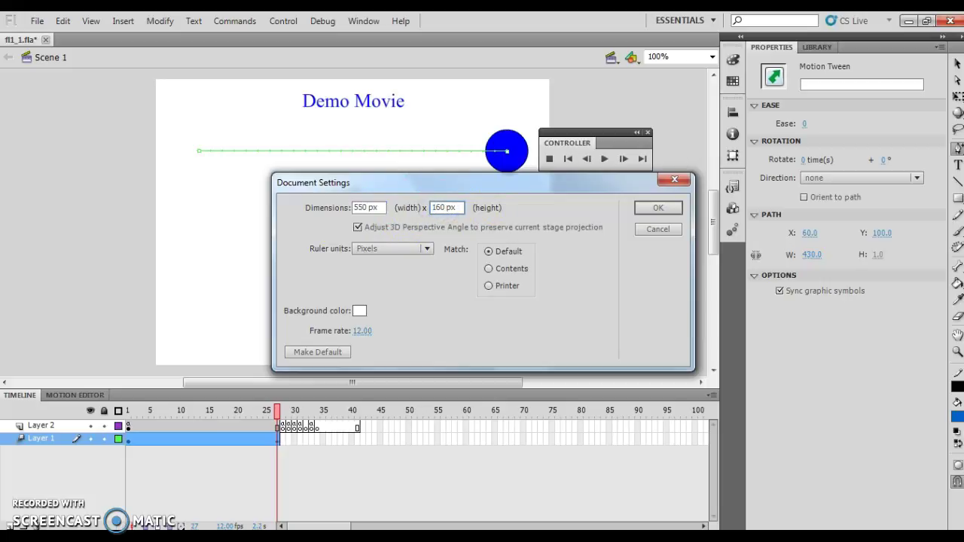
key("Tab")
Open the background colour swatch, then scrub and retype the frame rate as 12.
left_click(359, 312)
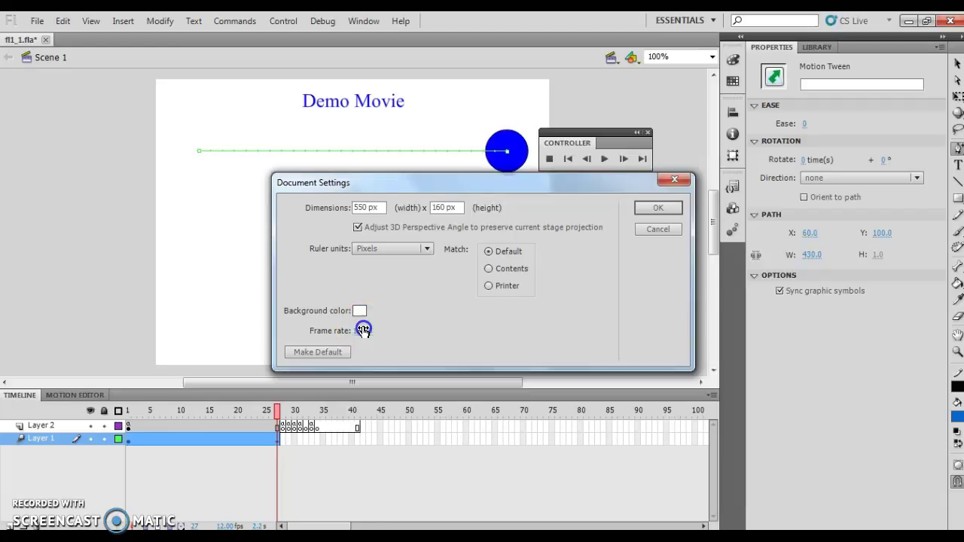
left_click_drag(362, 330, 377, 331)
left_click(378, 332)
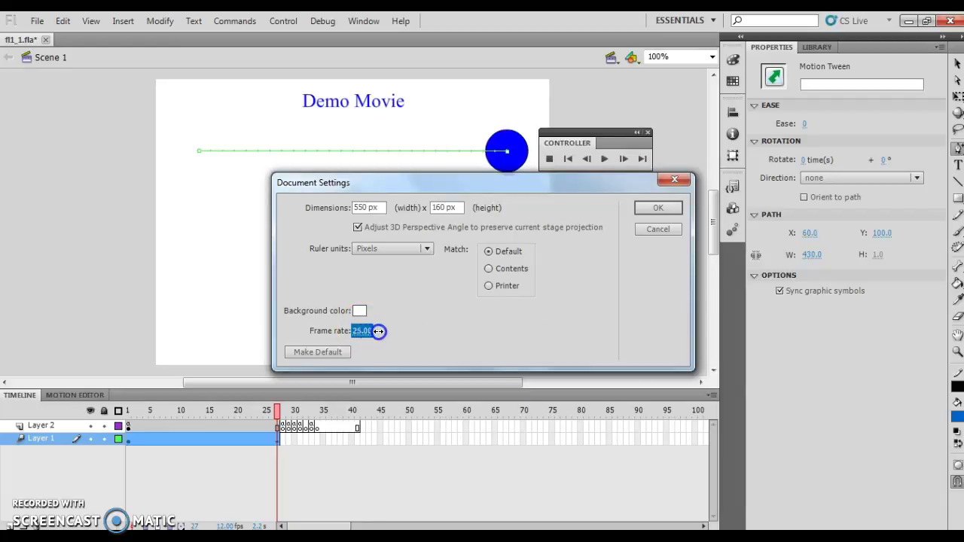
type("12")
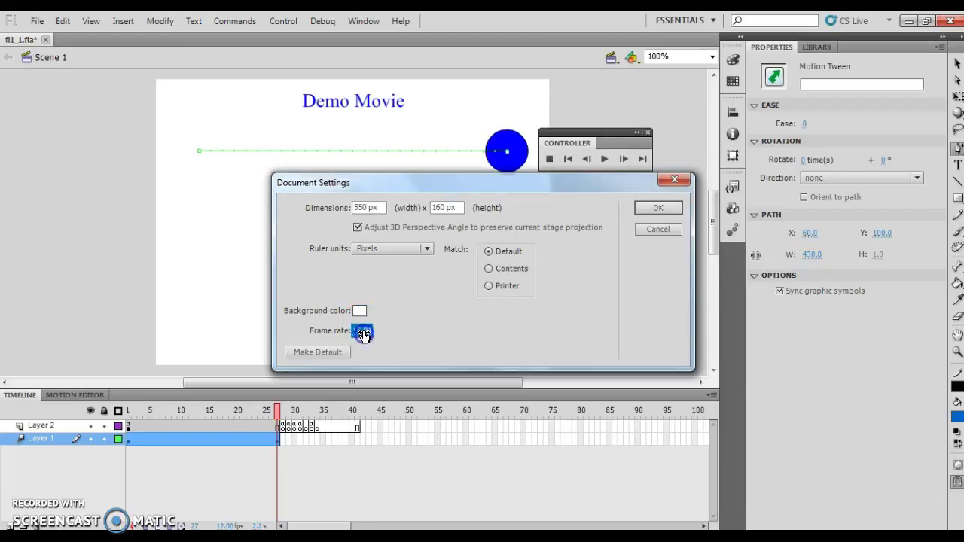
Make the stage background grey #999999 and confirm the document settings with OK.
left_click(359, 310)
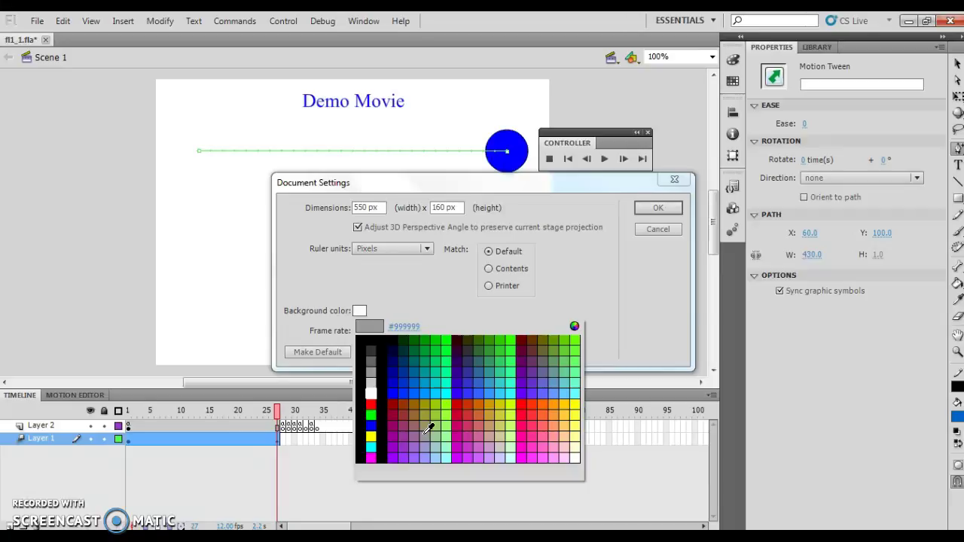
left_click(427, 429)
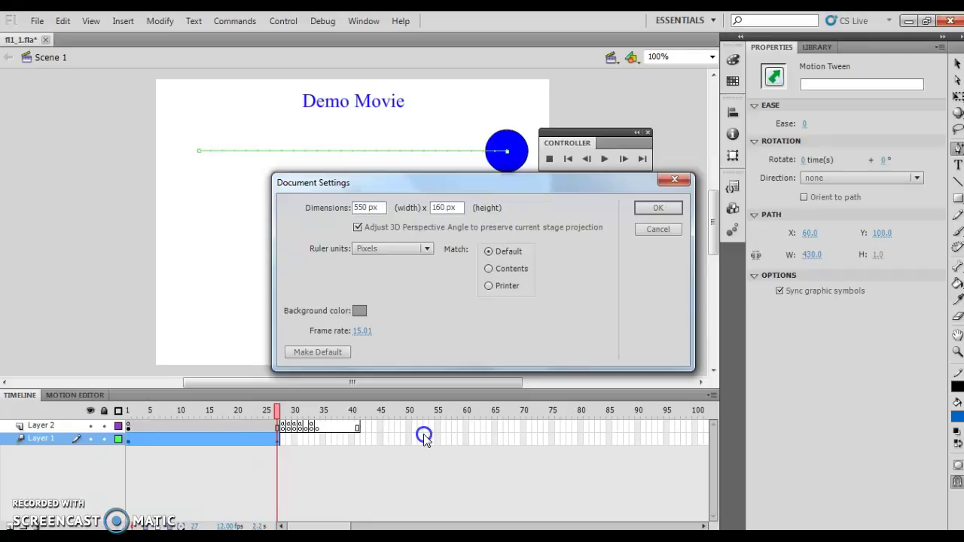
left_click(658, 208)
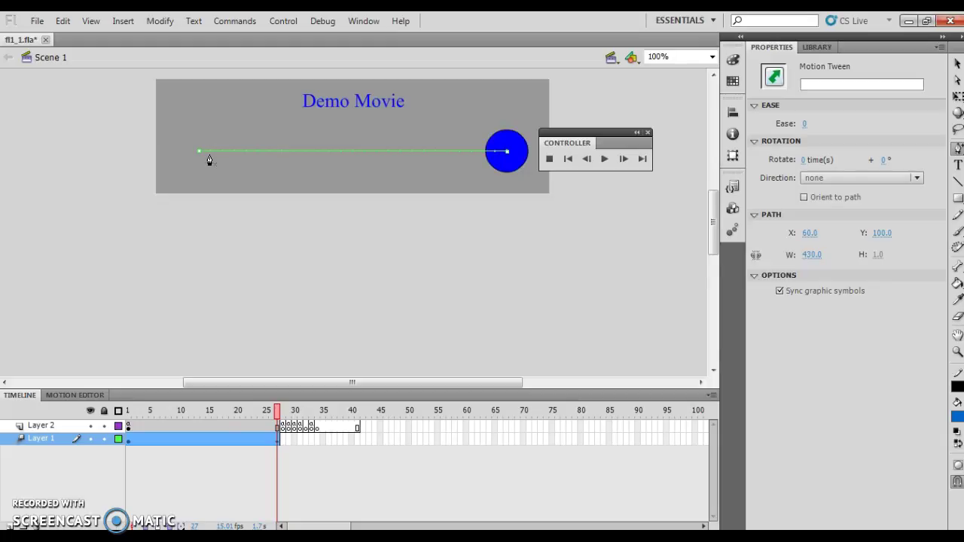
Set the view magnification to 100%.
left_click(91, 21)
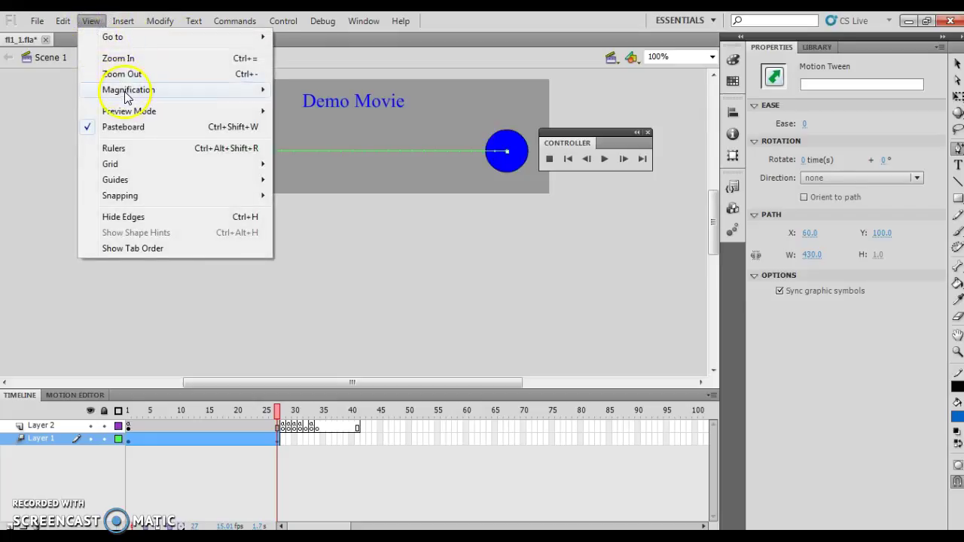
mouse_move(128, 90)
left_click(321, 143)
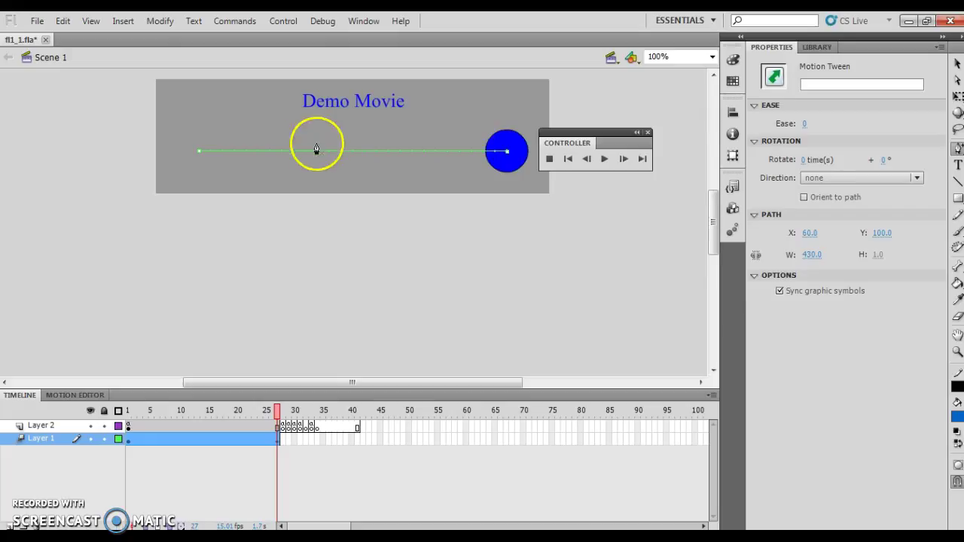
Start Save As and go to the Animation folder on the H: drive.
left_click(33, 21)
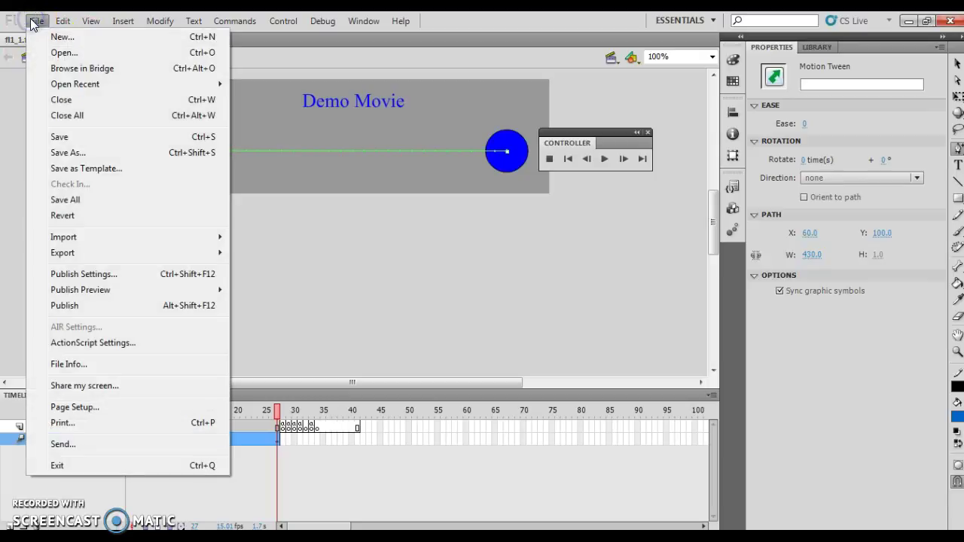
left_click(61, 152)
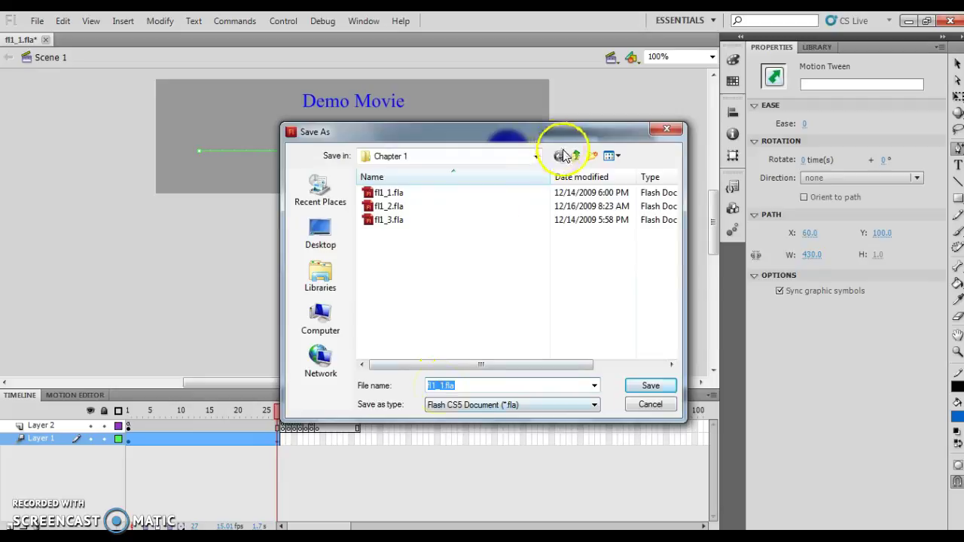
left_click(536, 156)
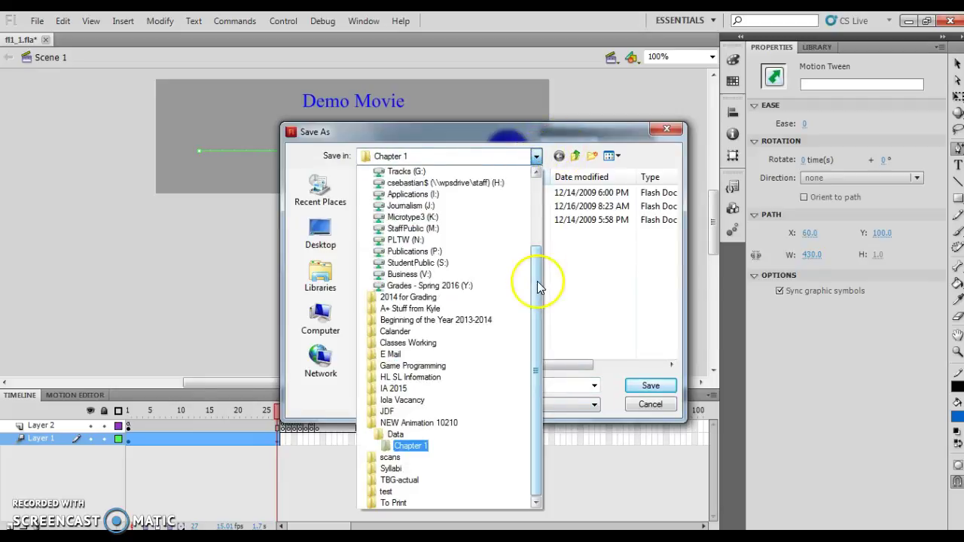
scroll(482, 264, "up", 3)
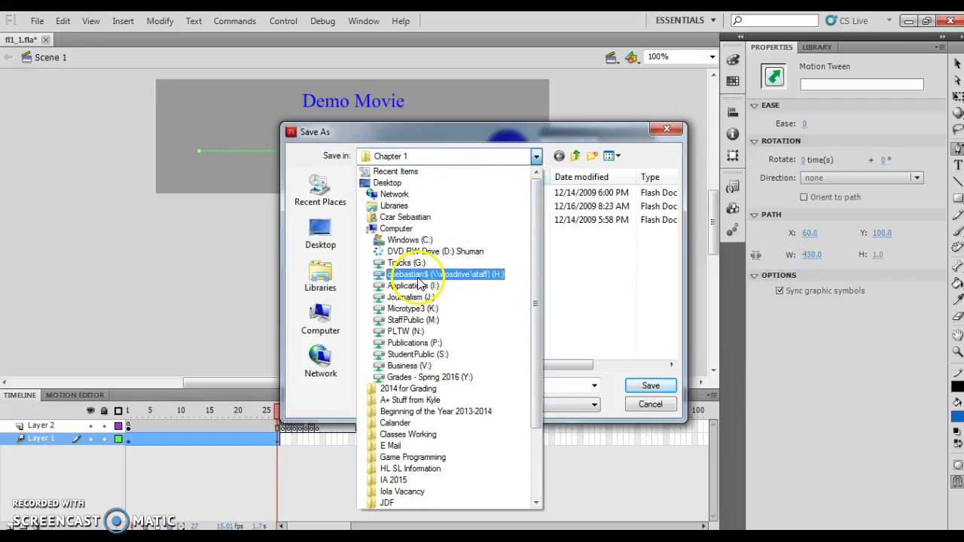
left_click(419, 274)
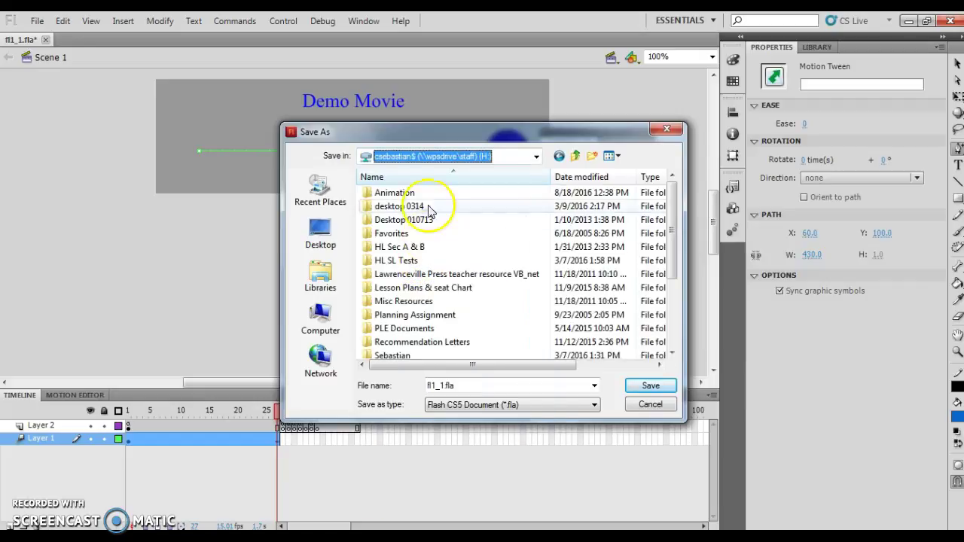
double_click(398, 193)
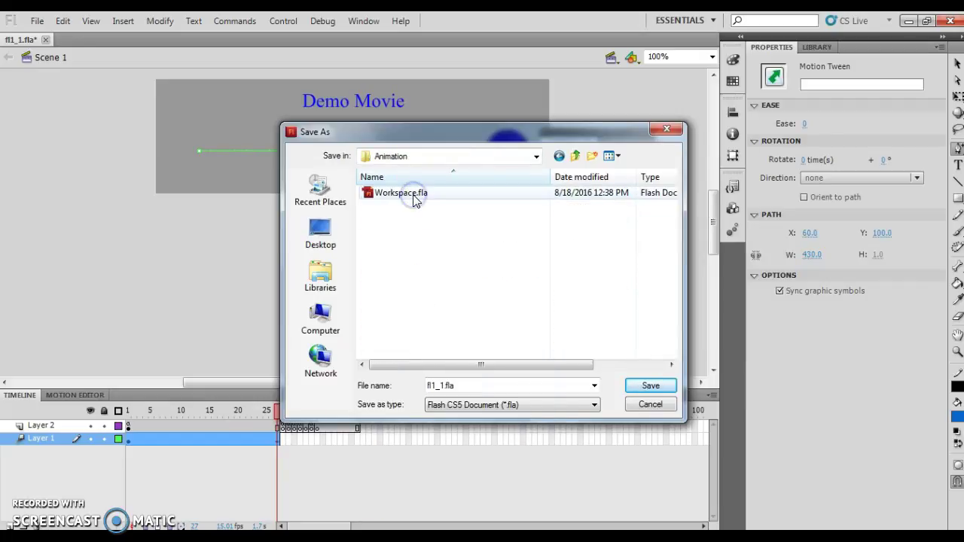
Rename the file to demoMoviBanner.fla and save it.
double_click(442, 385)
left_click(446, 386)
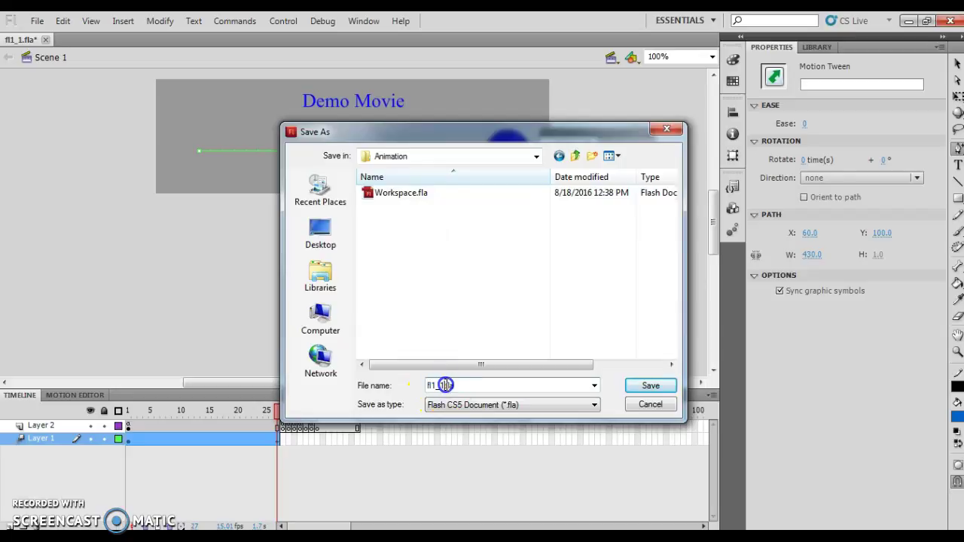
left_click_drag(449, 386, 395, 387)
type("demo")
type("Movi")
type("Banner.fla")
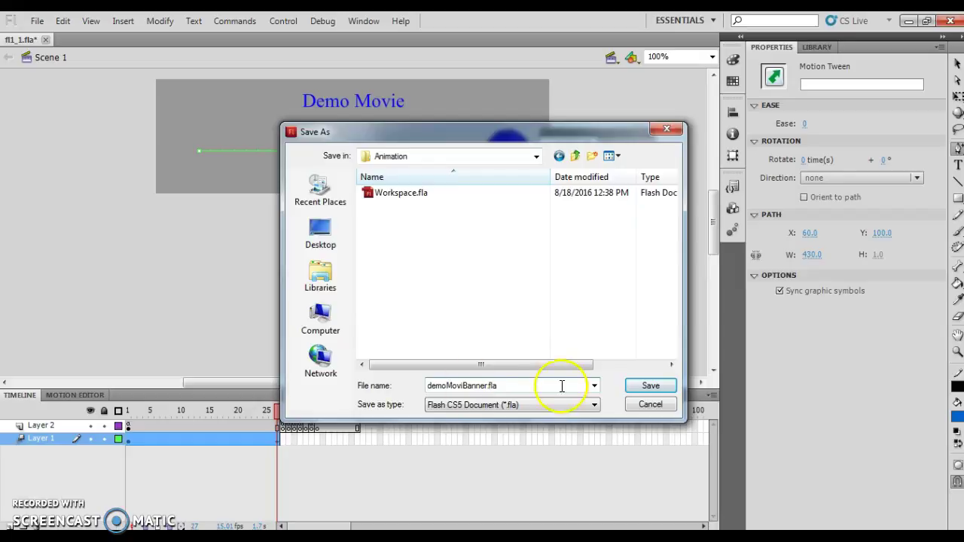
left_click(647, 388)
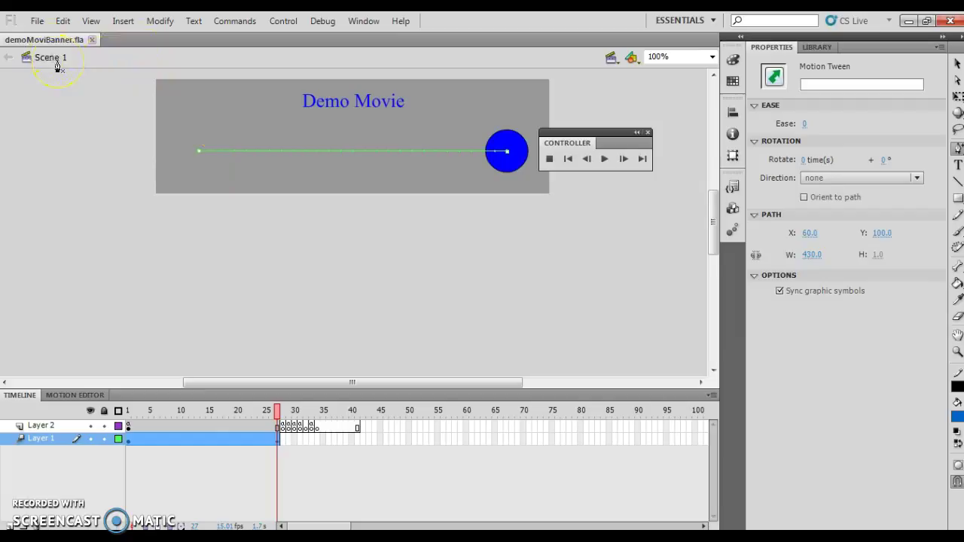
Create a new blank ActionScript 3.0 document, Untitled-1, from File > New.
left_click(37, 21)
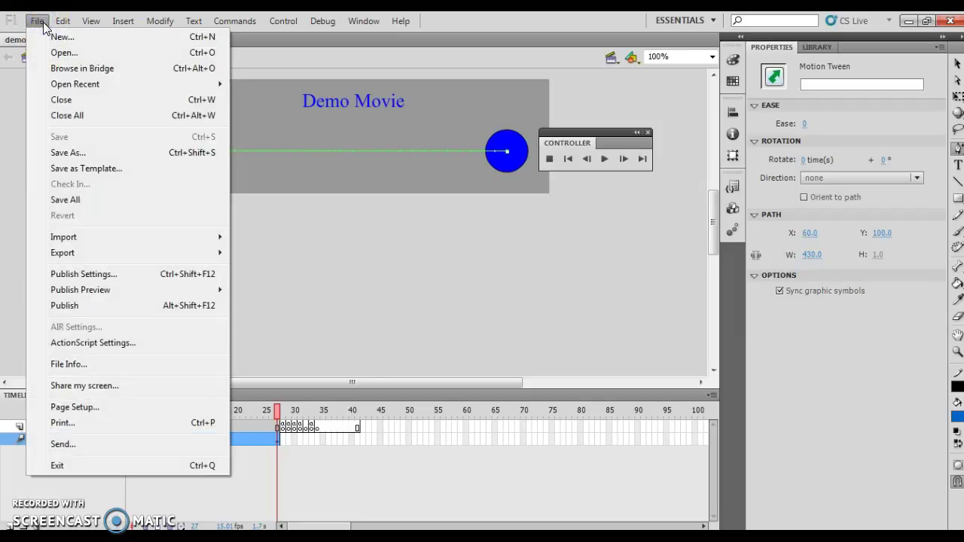
left_click(60, 36)
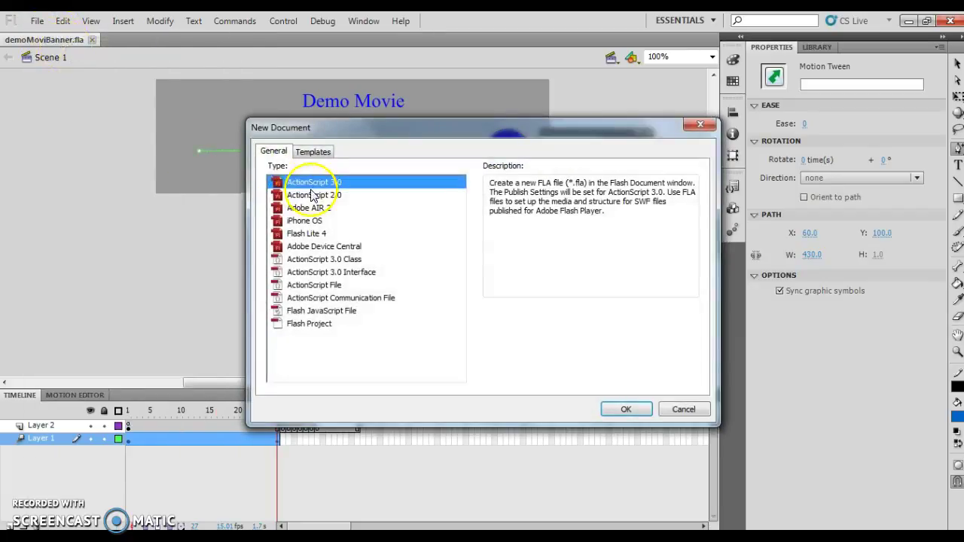
left_click(625, 410)
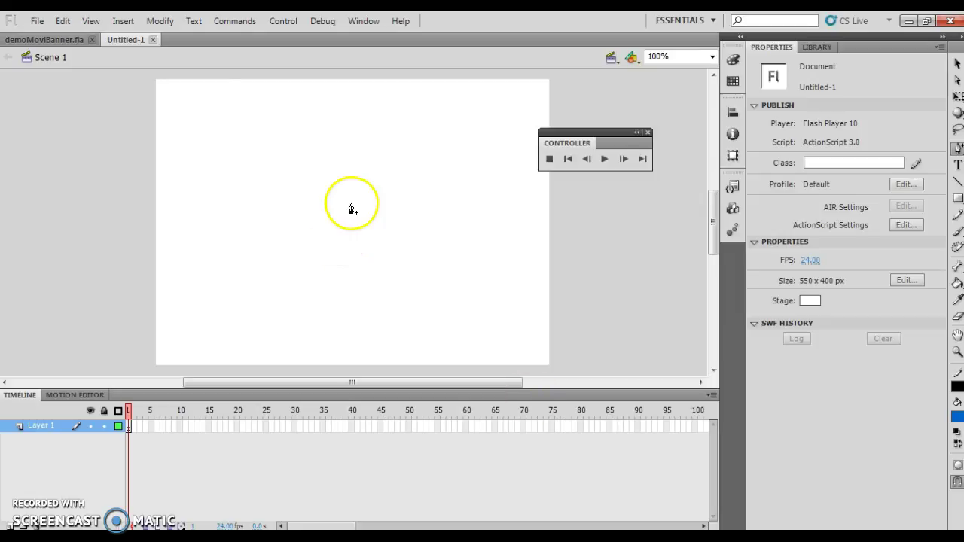
Save the new Untitled-1 document under the name tween.fla.
left_click(36, 20)
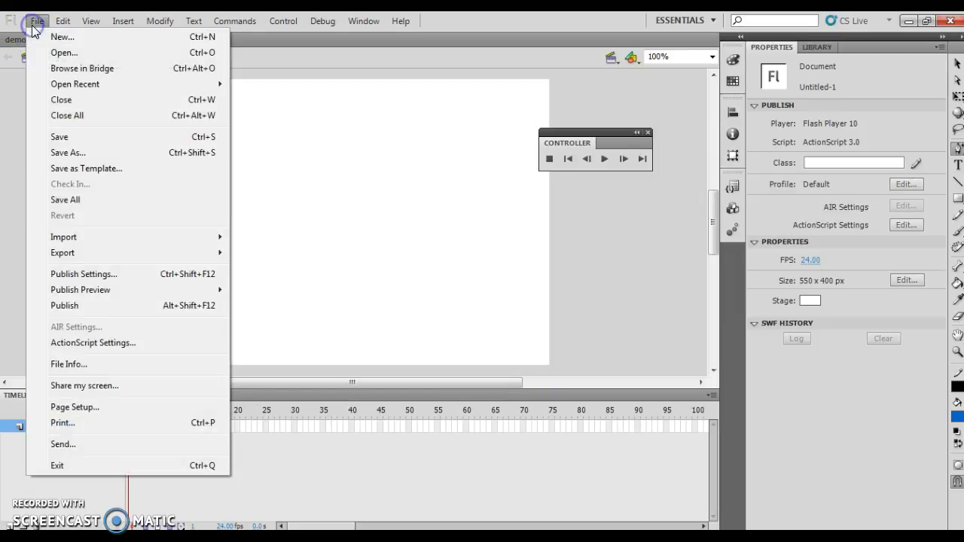
left_click(70, 151)
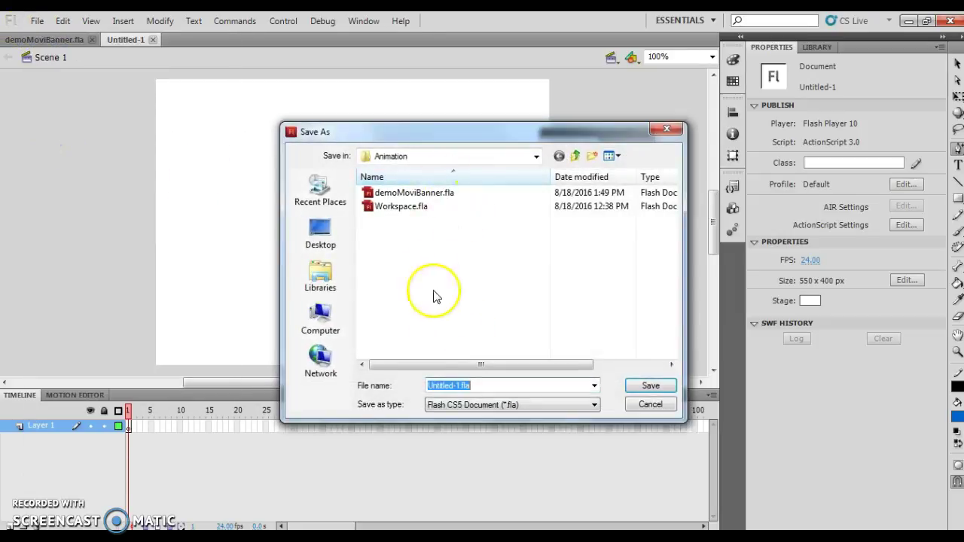
left_click_drag(460, 384, 386, 387)
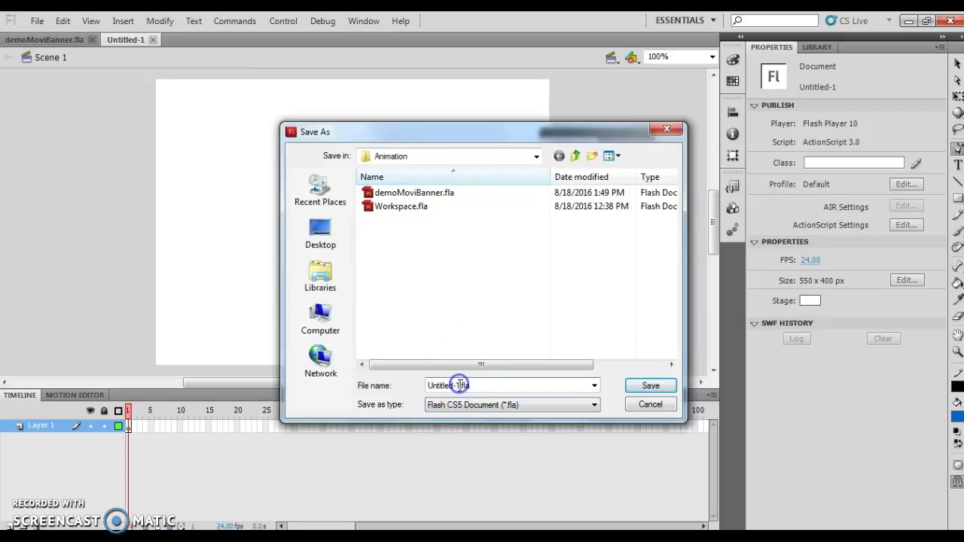
key("BackSpace")
type("tween")
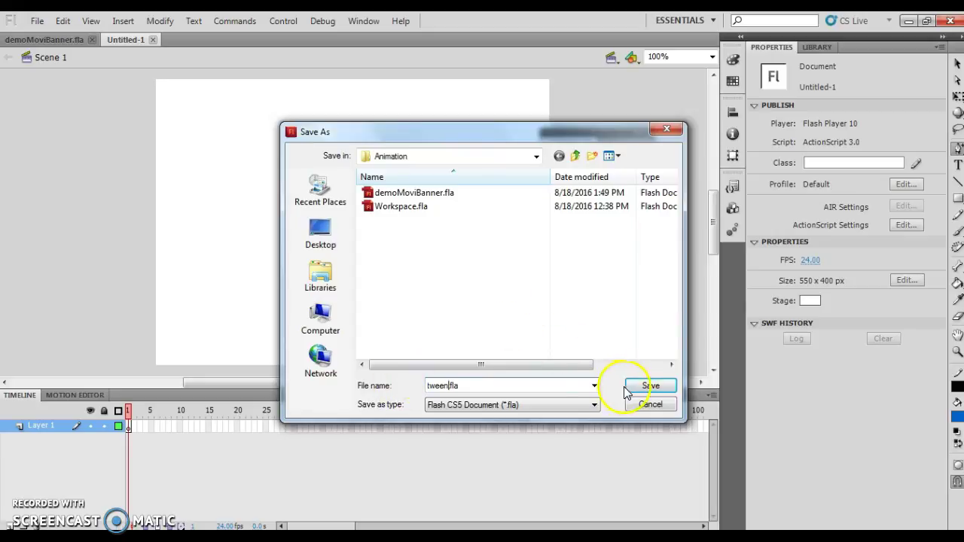
left_click(648, 385)
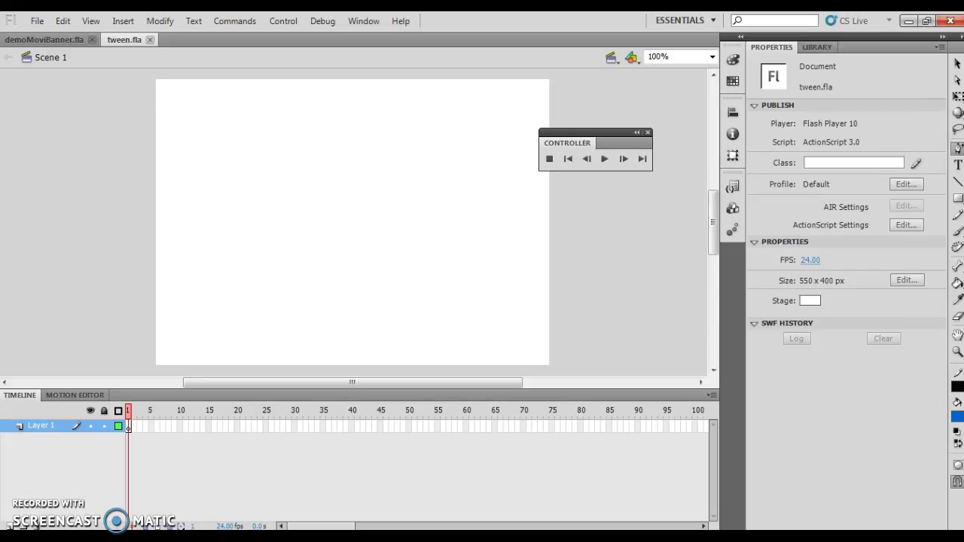
Select the Oval Tool from the shape tools.
left_click(957, 198)
left_click(926, 222)
left_click(957, 200)
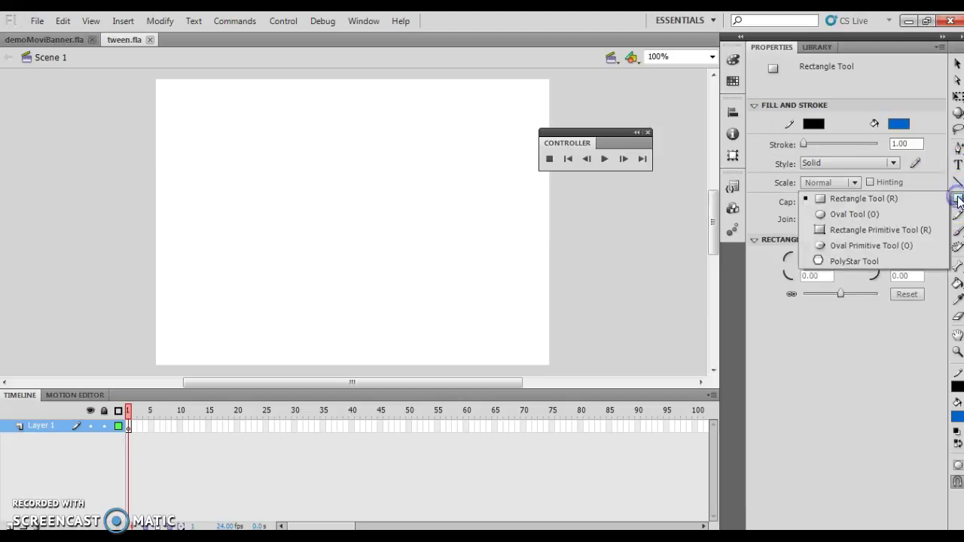
left_click(959, 201)
left_click(858, 215)
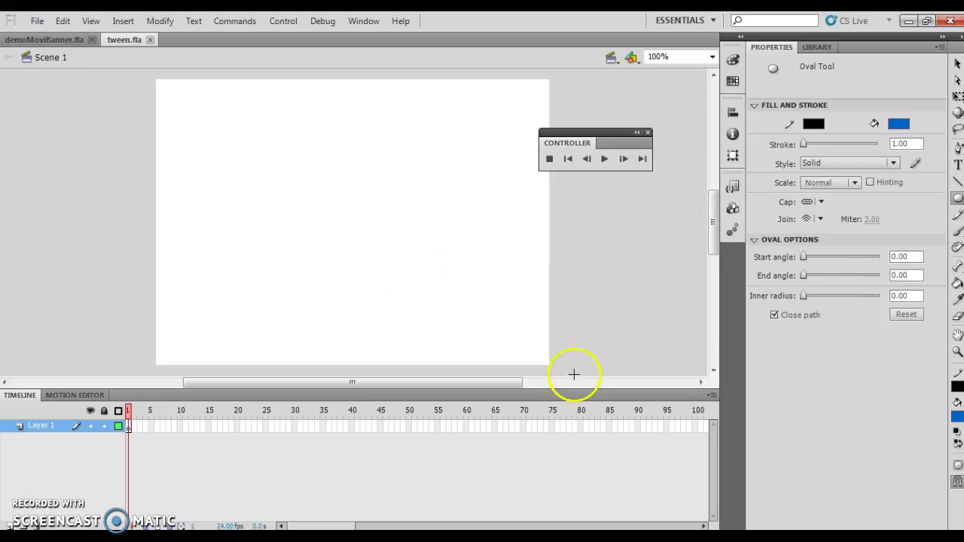
Set the oval fill colour to red and the stroke colour to black.
left_click(958, 415)
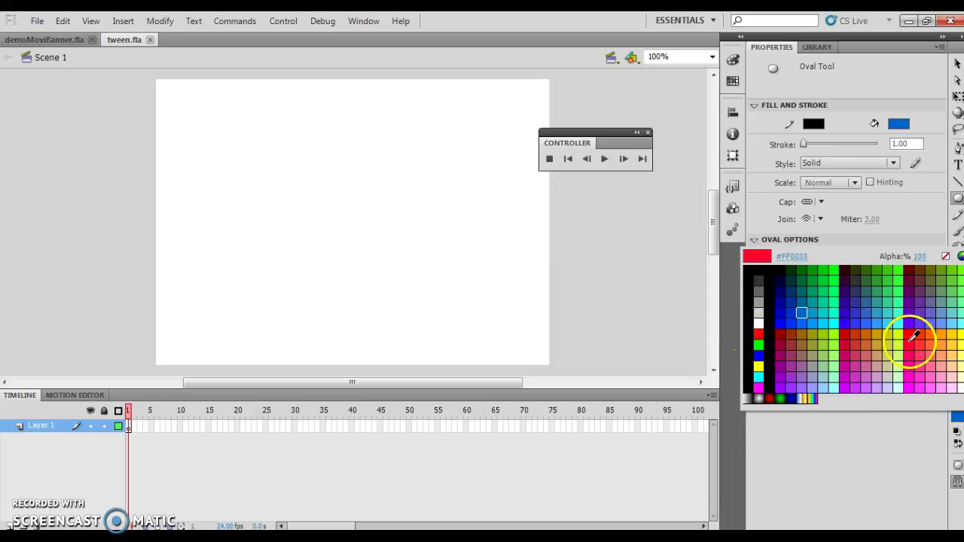
left_click(758, 333)
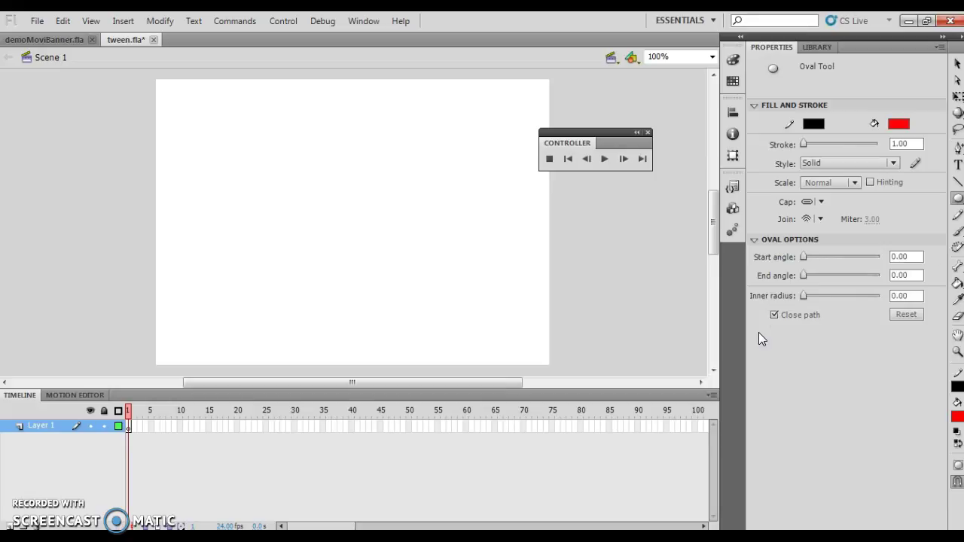
left_click(958, 386)
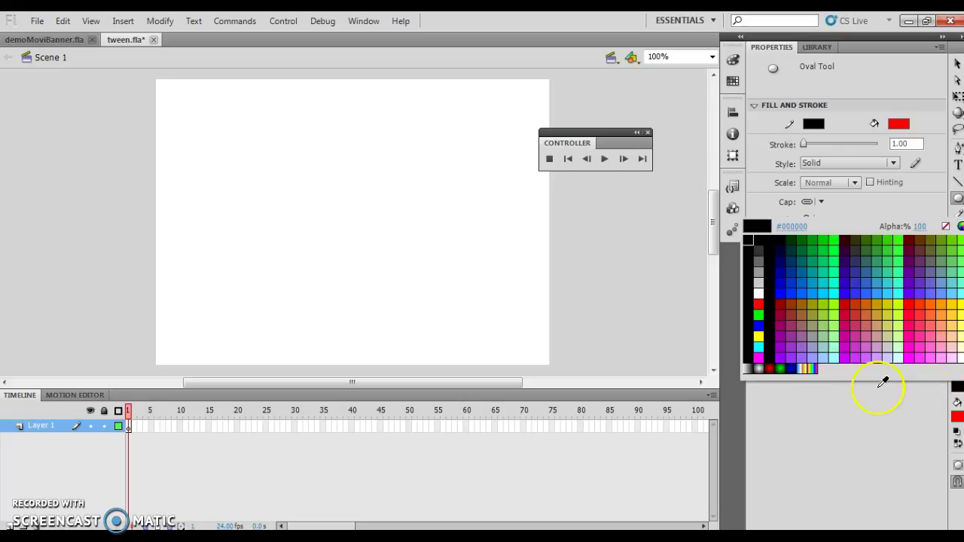
left_click(749, 239)
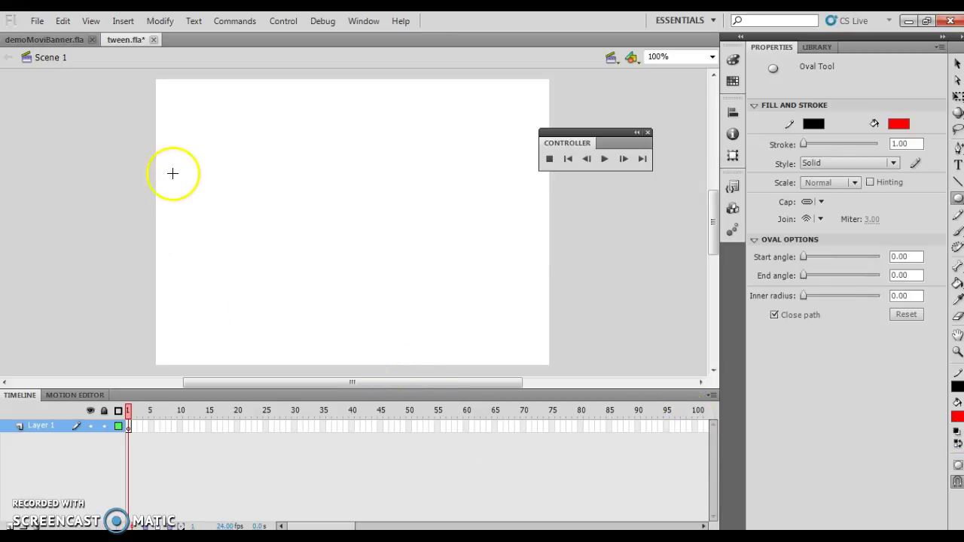
Draw a red circle with a black outline near the stage's left edge.
left_click_drag(173, 173, 215, 229)
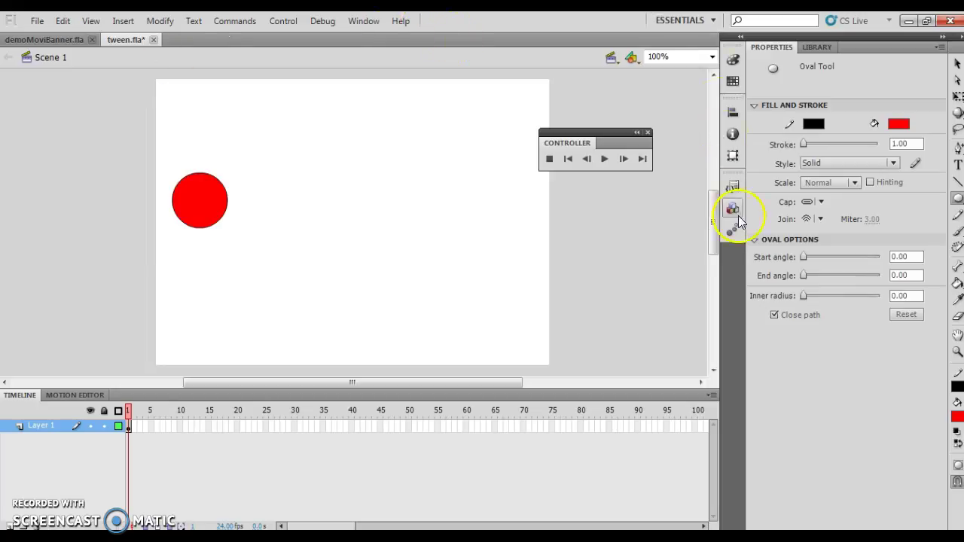
left_click(957, 64)
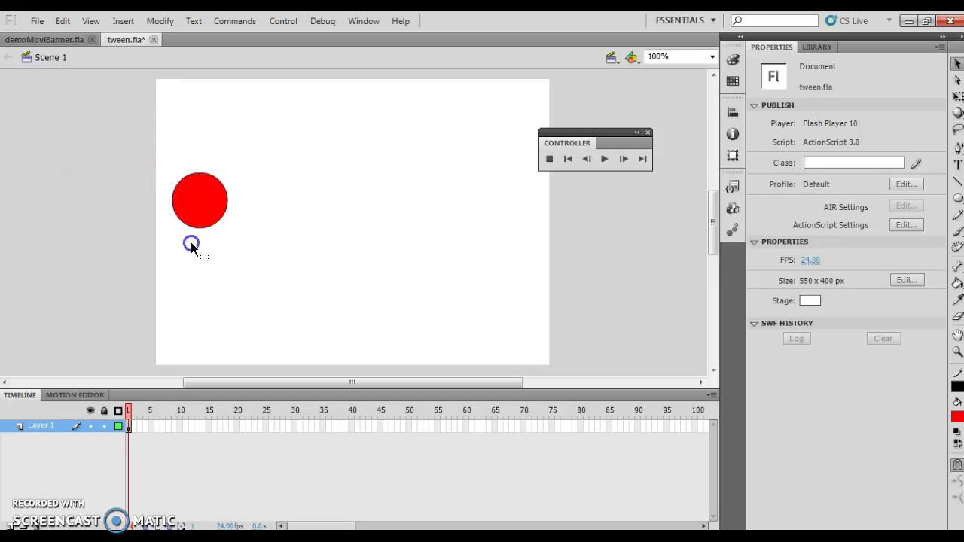
Add a motion tween to the selected circle, converting it to a movie clip symbol.
left_click_drag(245, 243, 237, 242)
left_click_drag(237, 242, 237, 243)
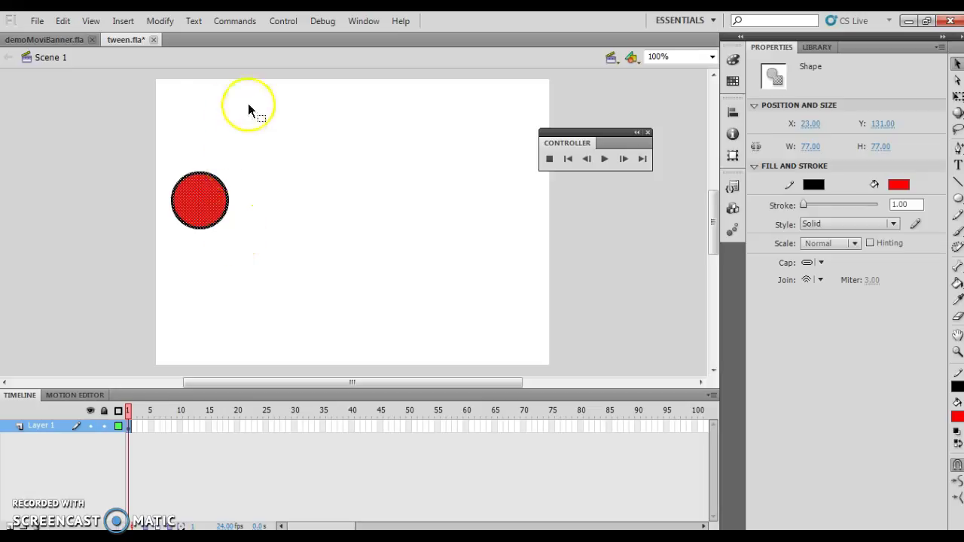
left_click(122, 23)
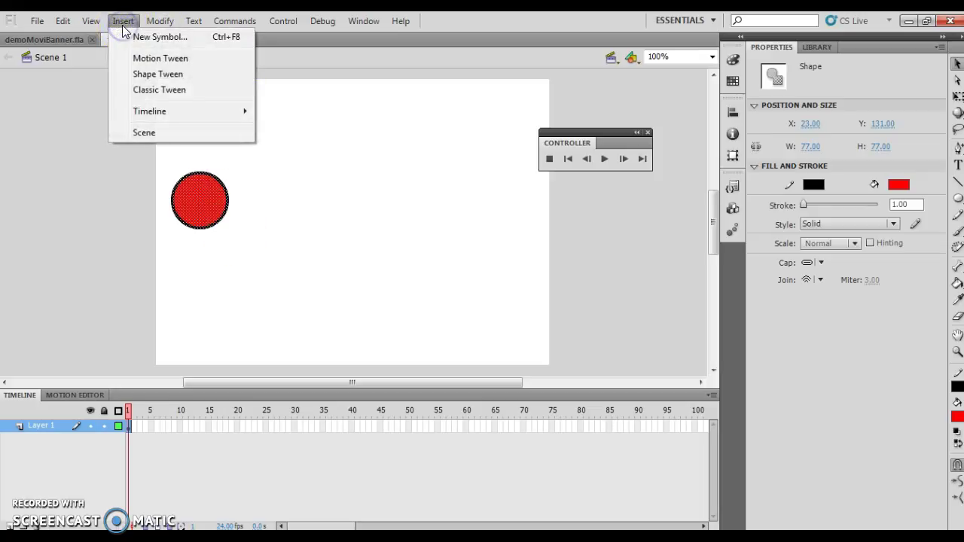
left_click(152, 58)
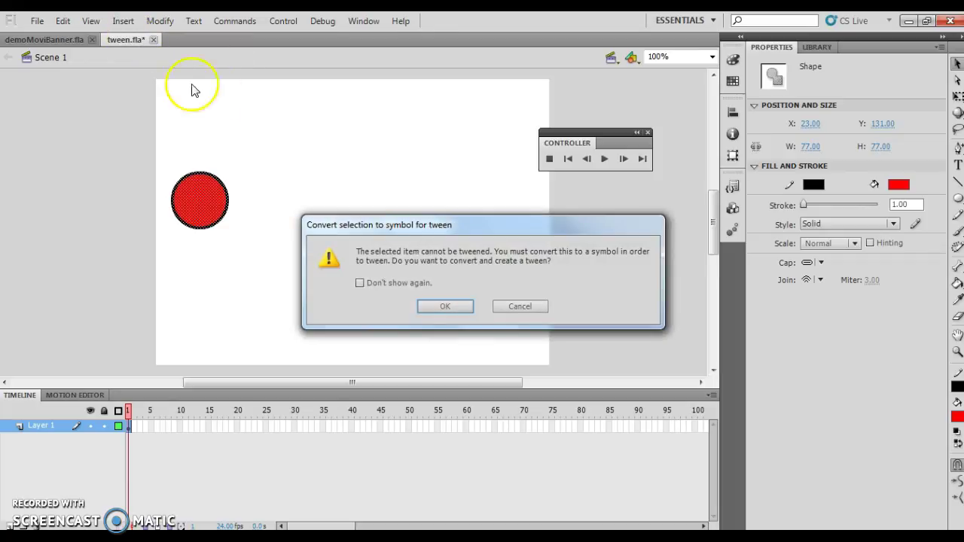
left_click(445, 306)
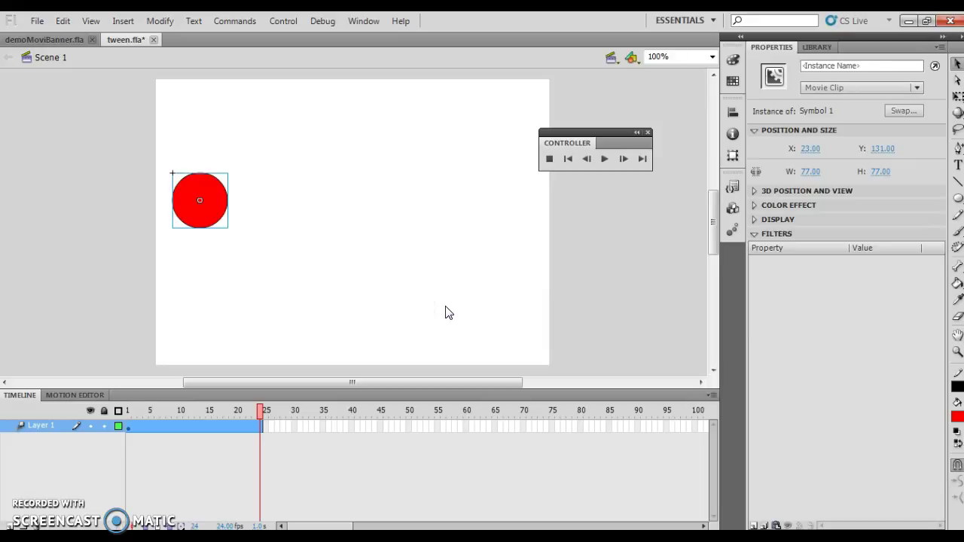
Move the circle to the stage's right side at the tween's end, then preview.
left_click(304, 282)
mouse_move(203, 205)
left_mouse_down()
mouse_move(486, 206)
mouse_move(513, 215)
left_mouse_up()
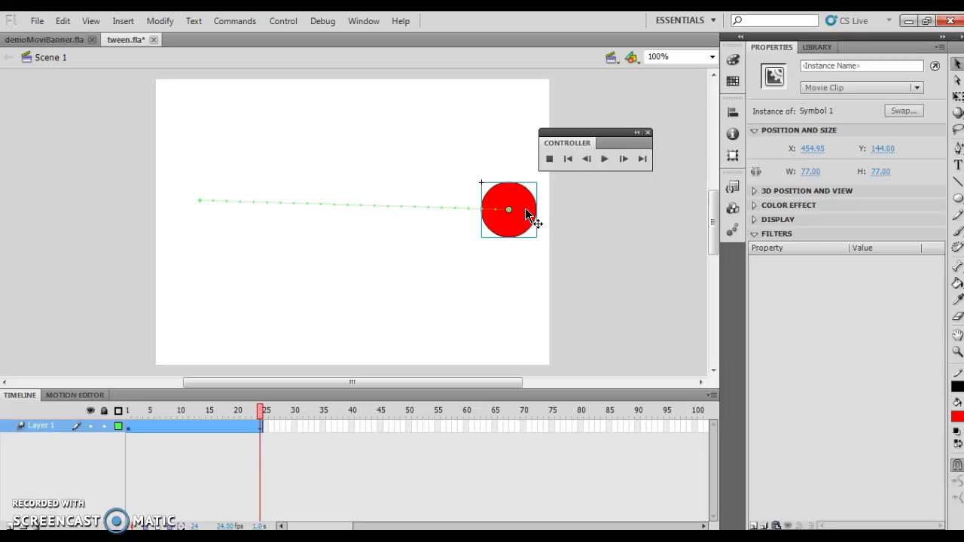
key("Return")
key("Return")
Move the playhead to frame 14 to see the circle mid-path.
left_click(205, 416)
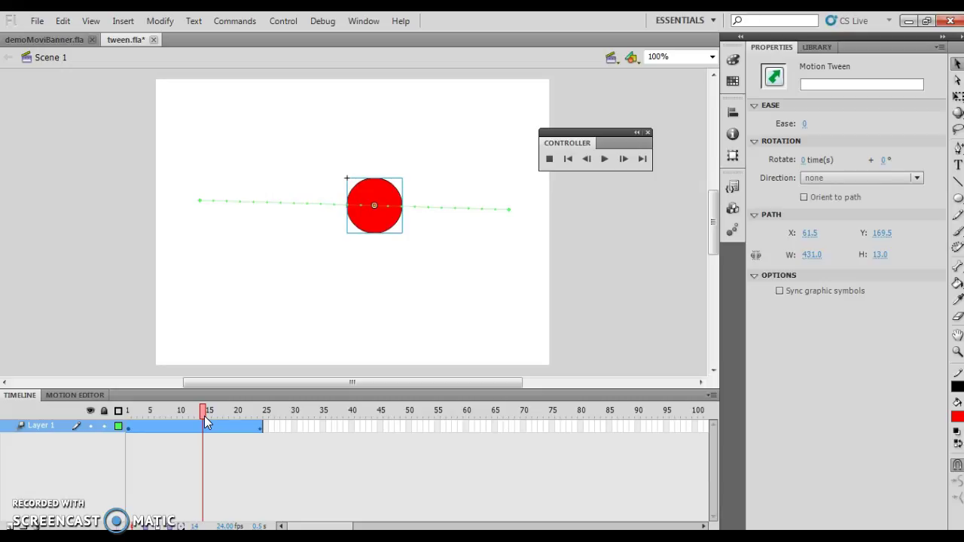
left_click(209, 420)
left_click(448, 235)
Stretch the tween span to end at frame 50, previewing the animation.
left_click_drag(259, 426, 277, 428)
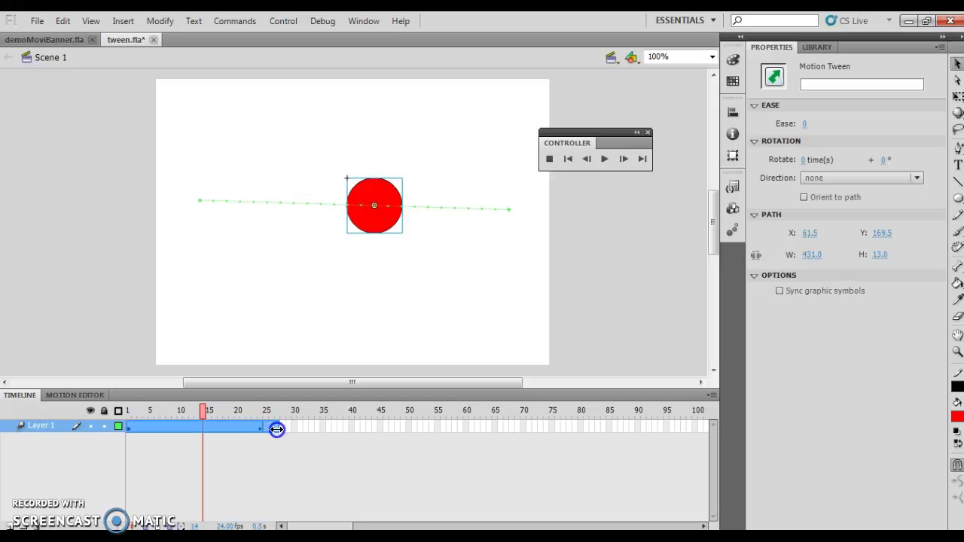
left_click_drag(276, 428, 407, 430)
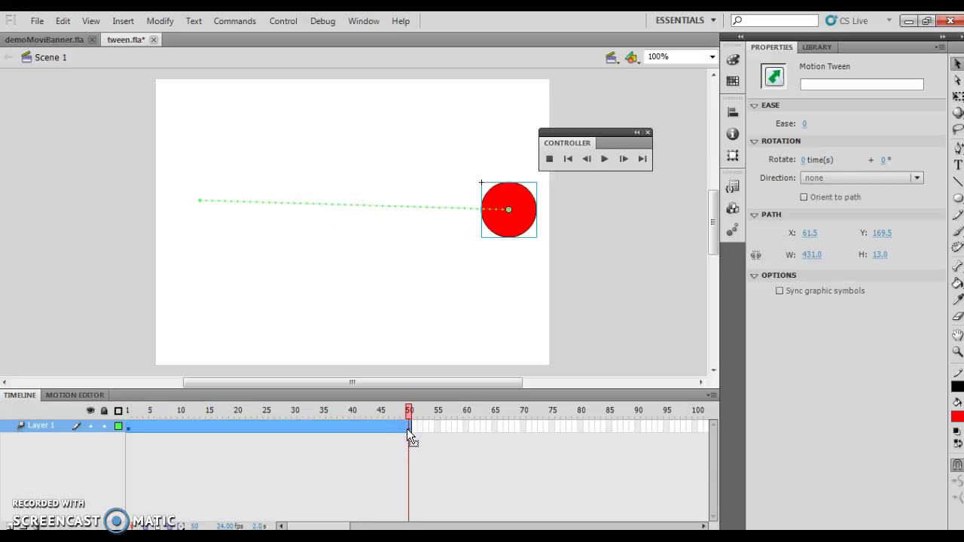
key("Return")
left_click_drag(409, 426, 266, 429)
key("Return")
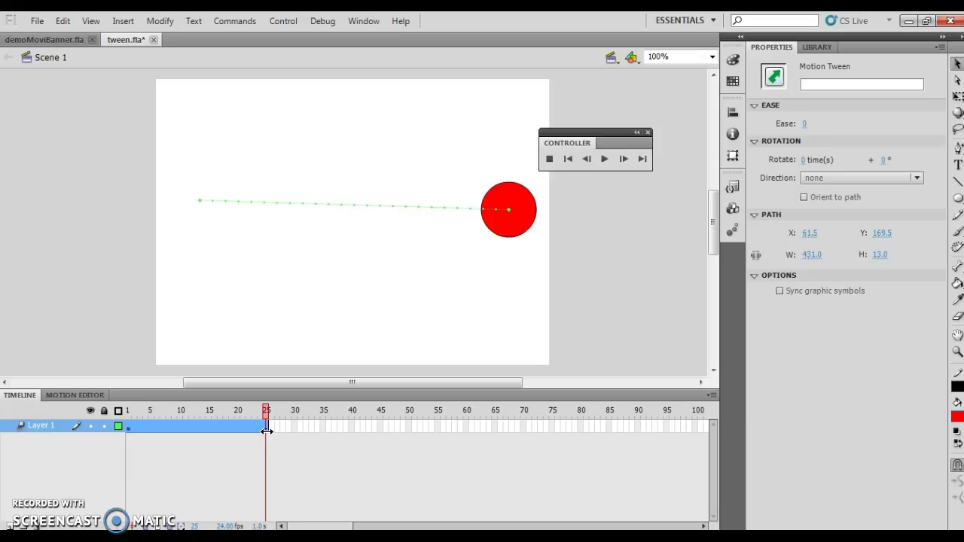
left_click_drag(267, 429, 410, 430)
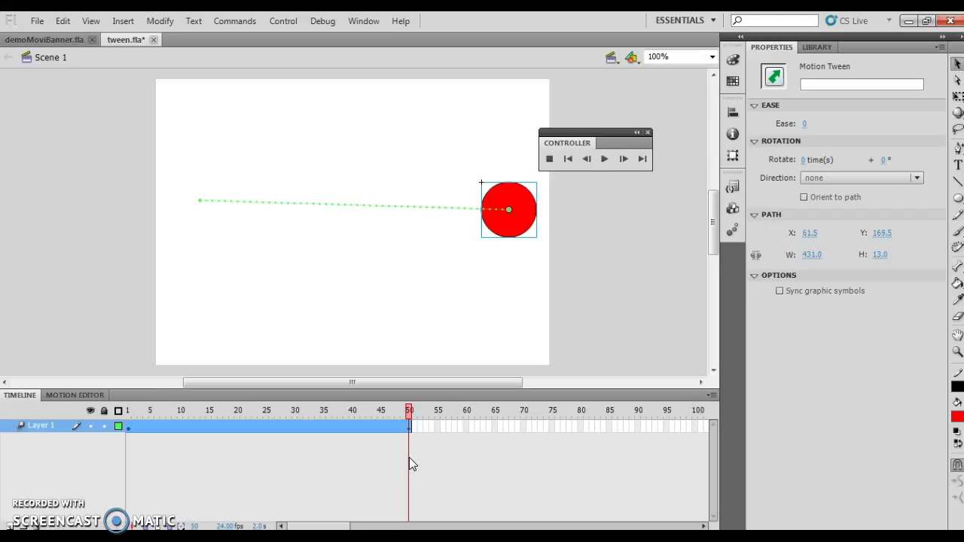
key("Return")
Scrub the playhead to frames 24, 14 and 43 to check the circle.
left_click_drag(279, 419, 262, 423)
left_click(201, 426)
left_click(366, 427)
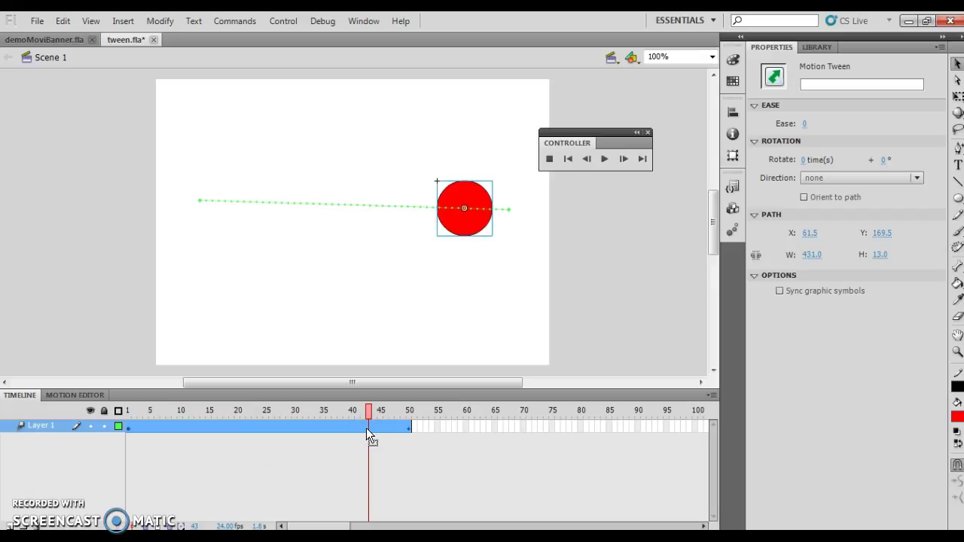
left_click(147, 477)
Resave the document as tween.fla, replacing the existing file.
left_click(38, 21)
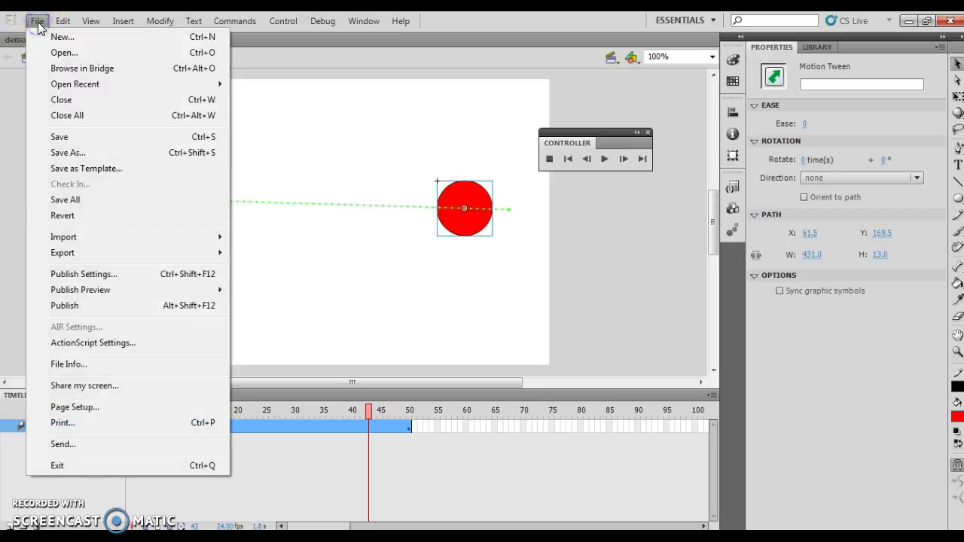
left_click(60, 153)
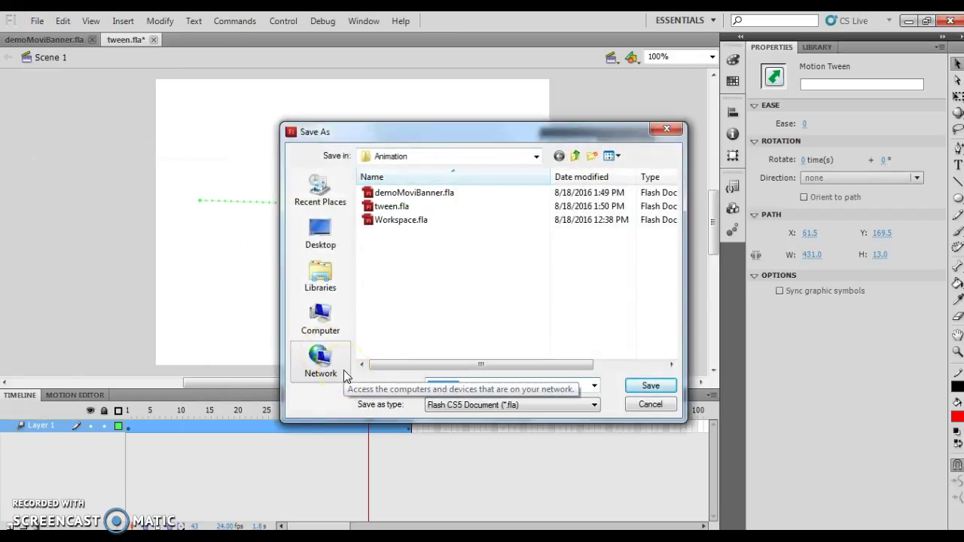
left_click(443, 386)
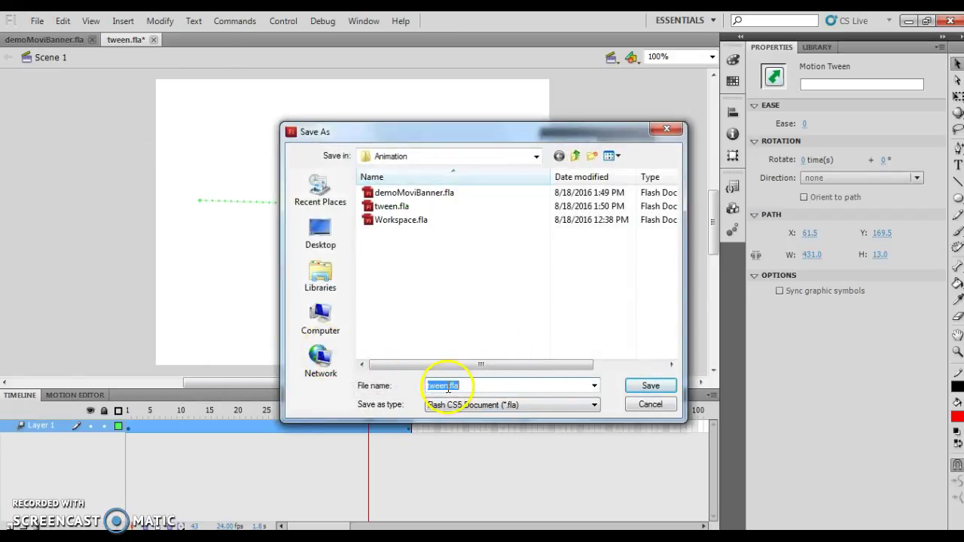
left_click(449, 386)
left_click(650, 385)
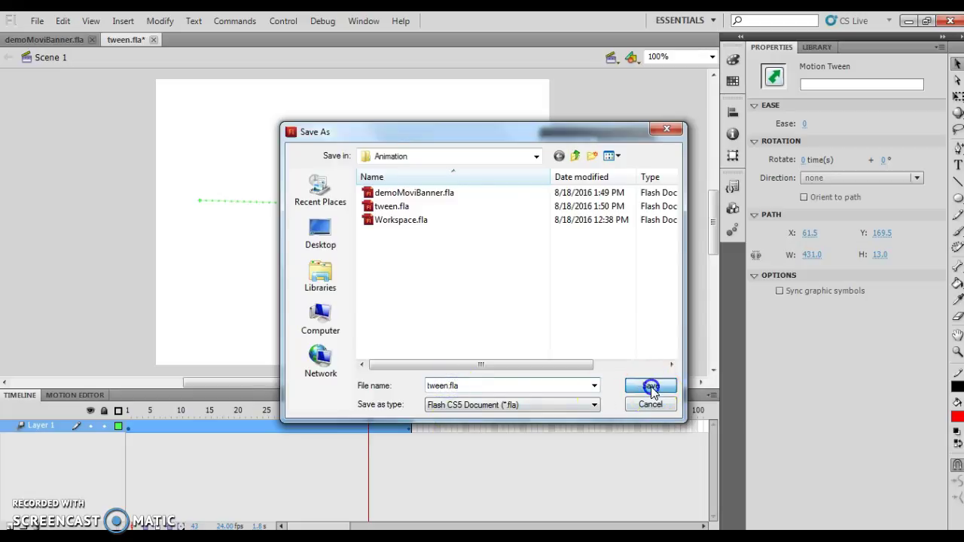
left_click(457, 296)
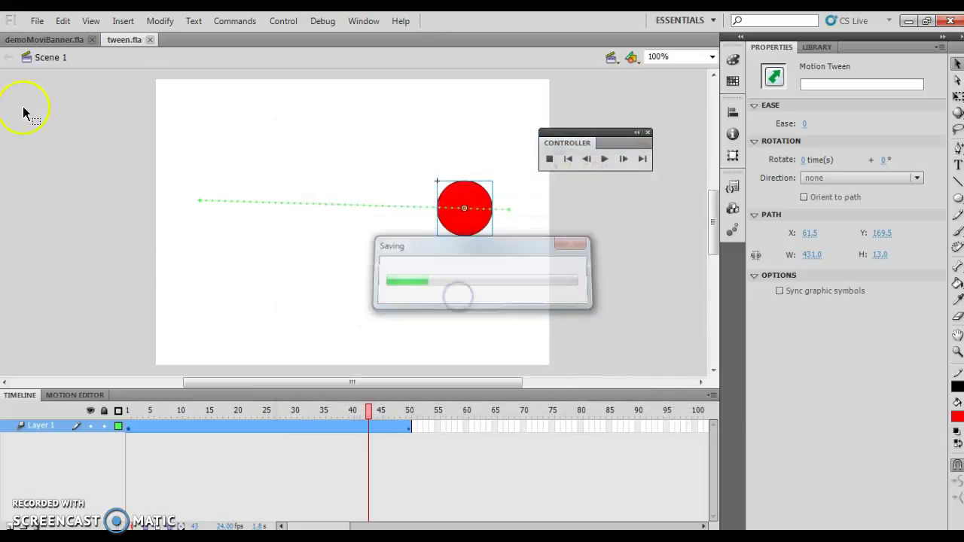
Start saving a copy with the file name changed to tweenEffects.fla.
left_click(36, 20)
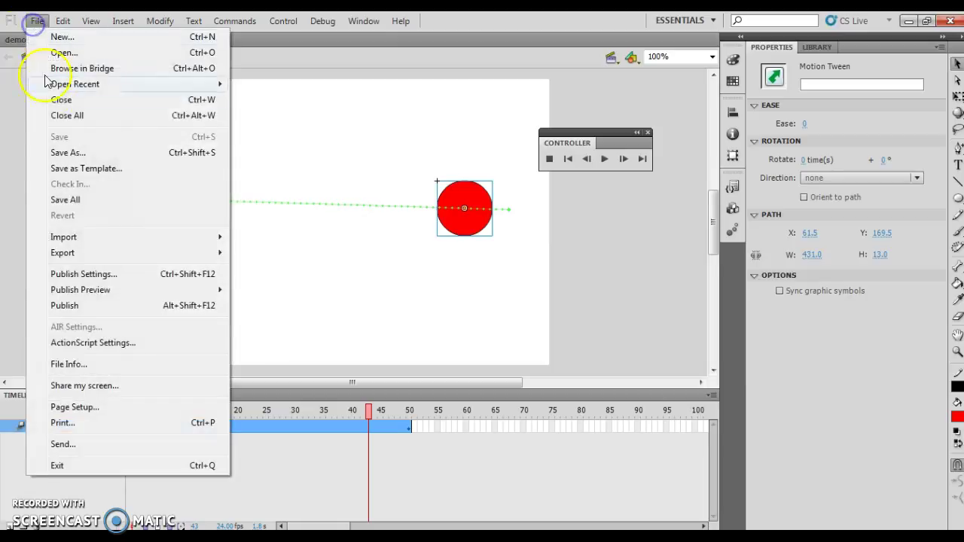
left_click(71, 153)
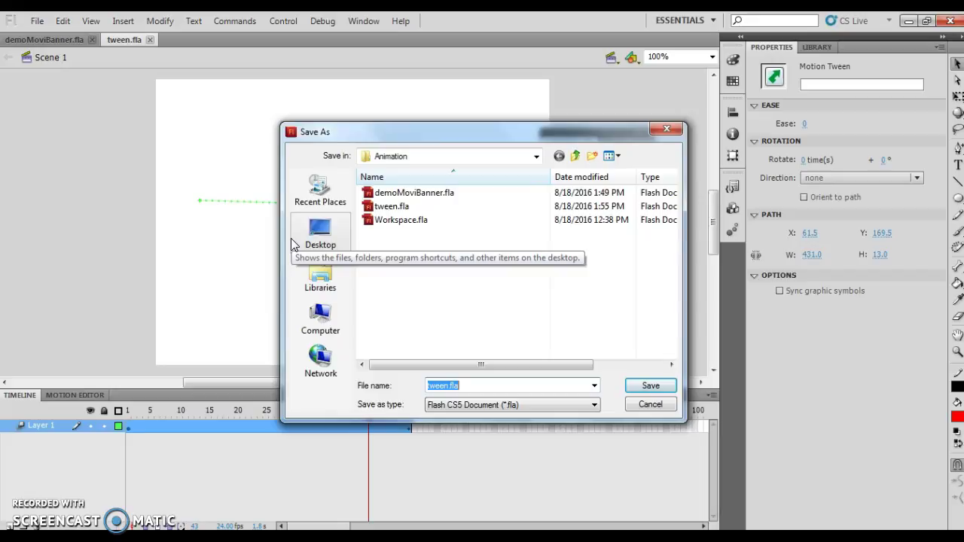
left_click(449, 387)
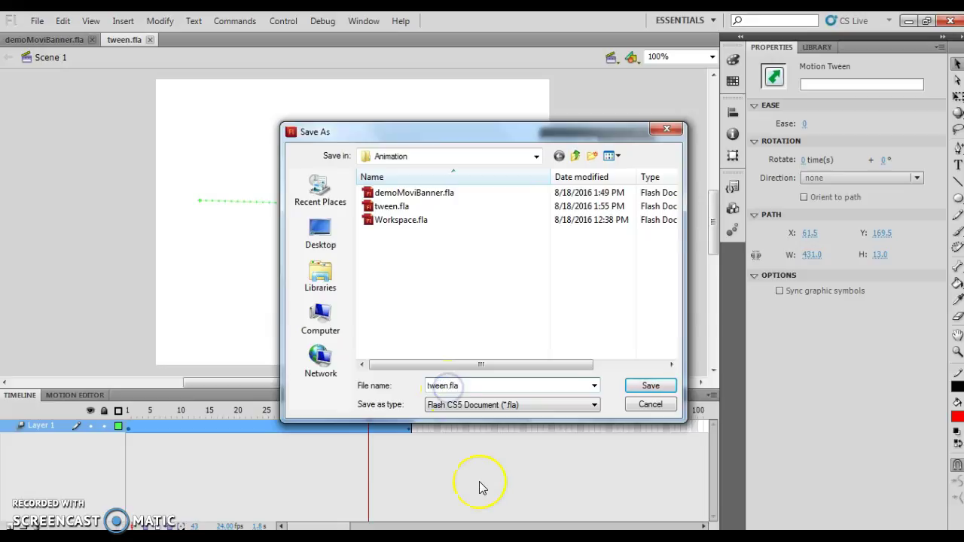
type("E")
type("ffects")
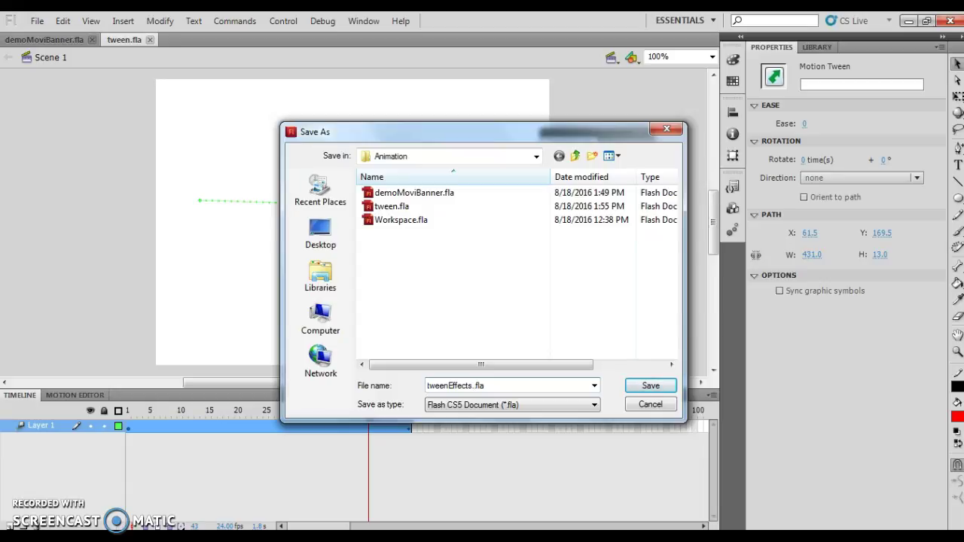
key("BackSpace")
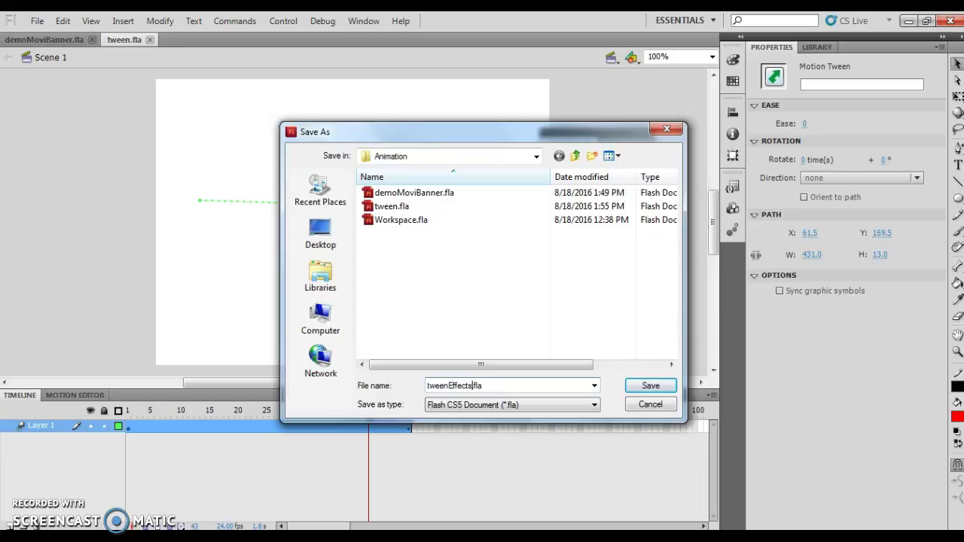